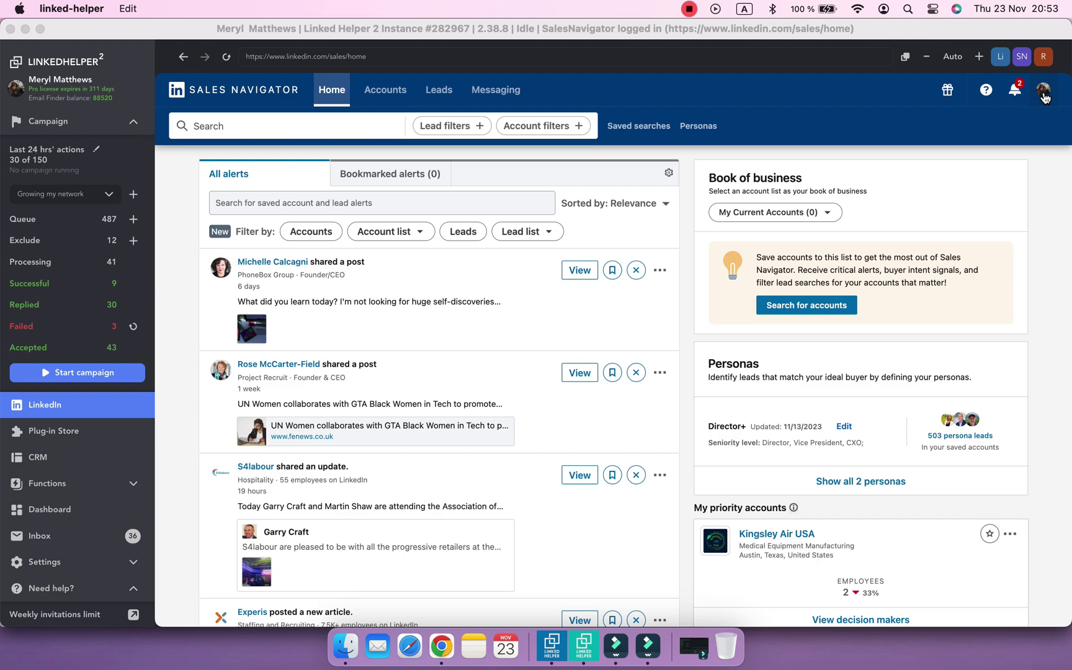
- Check the Sales Navigator account settings, which show a Core plan with 50 InMail messages available
{"action": "left_click", "coordinate": [1042, 99]}
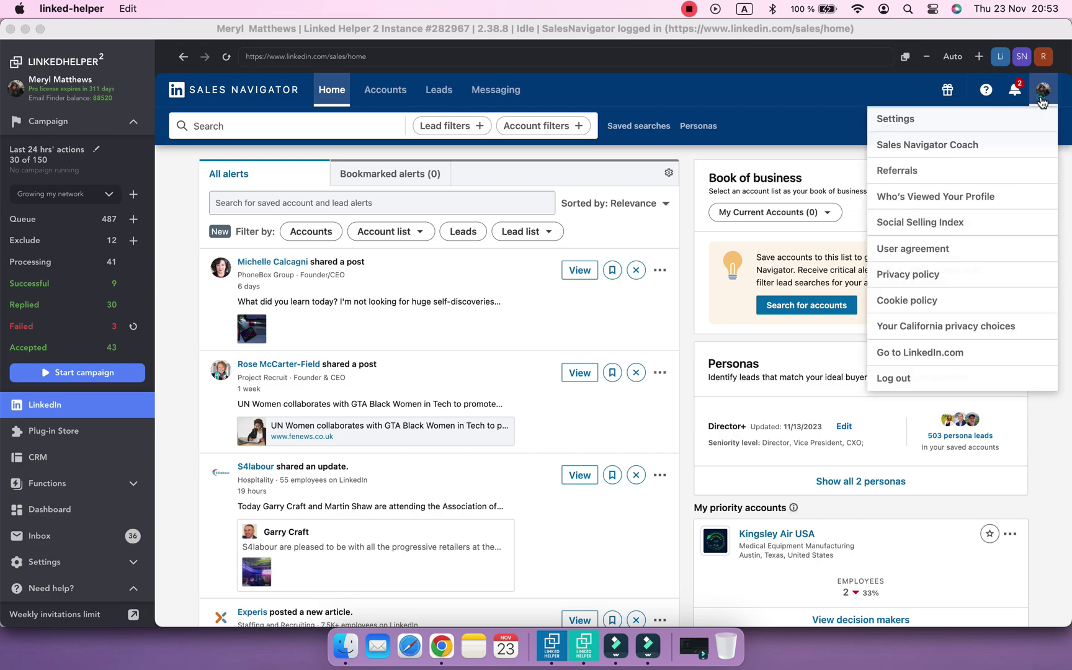
{"action": "left_click", "coordinate": [908, 124]}
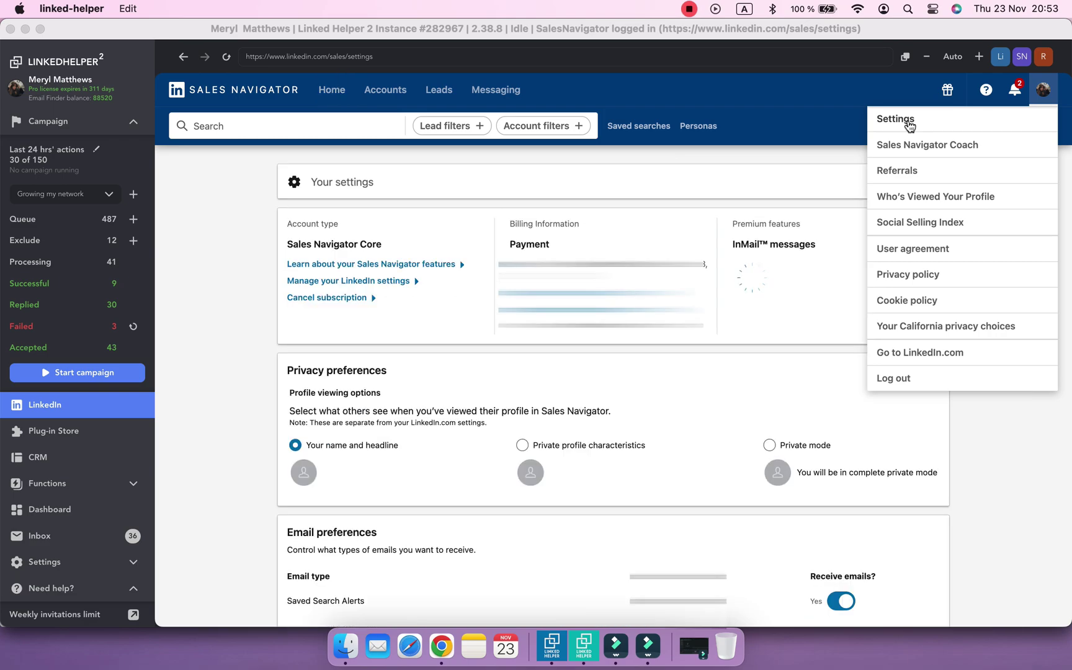
{"action": "left_click", "coordinate": [748, 349]}
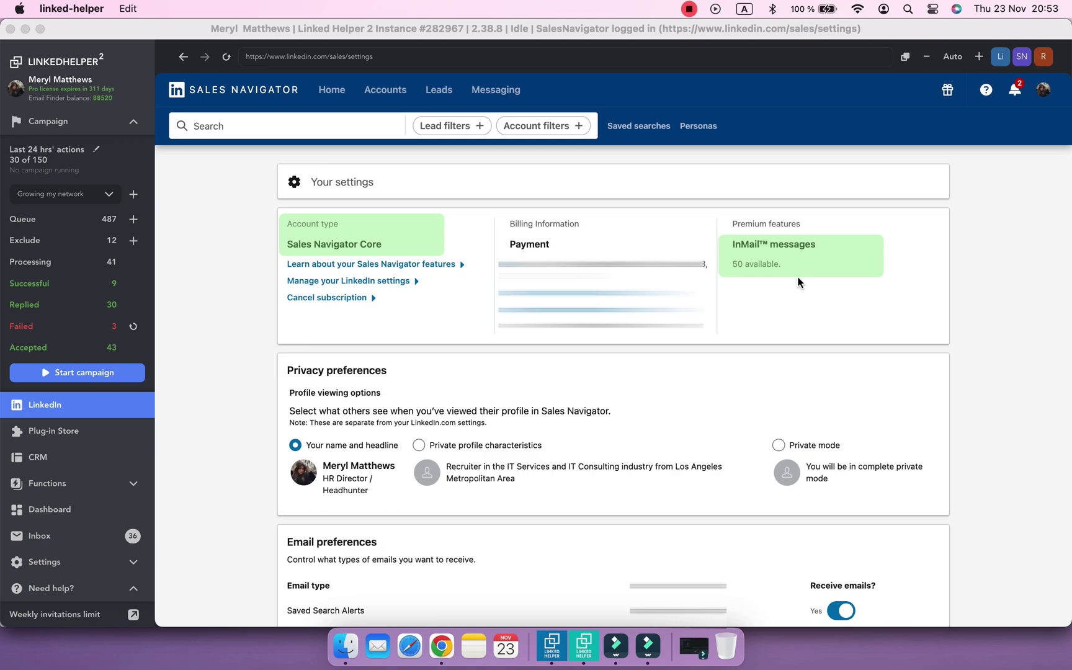
- Create an empty campaign named 'InMails Business Development'
{"action": "left_click", "coordinate": [346, 207]}
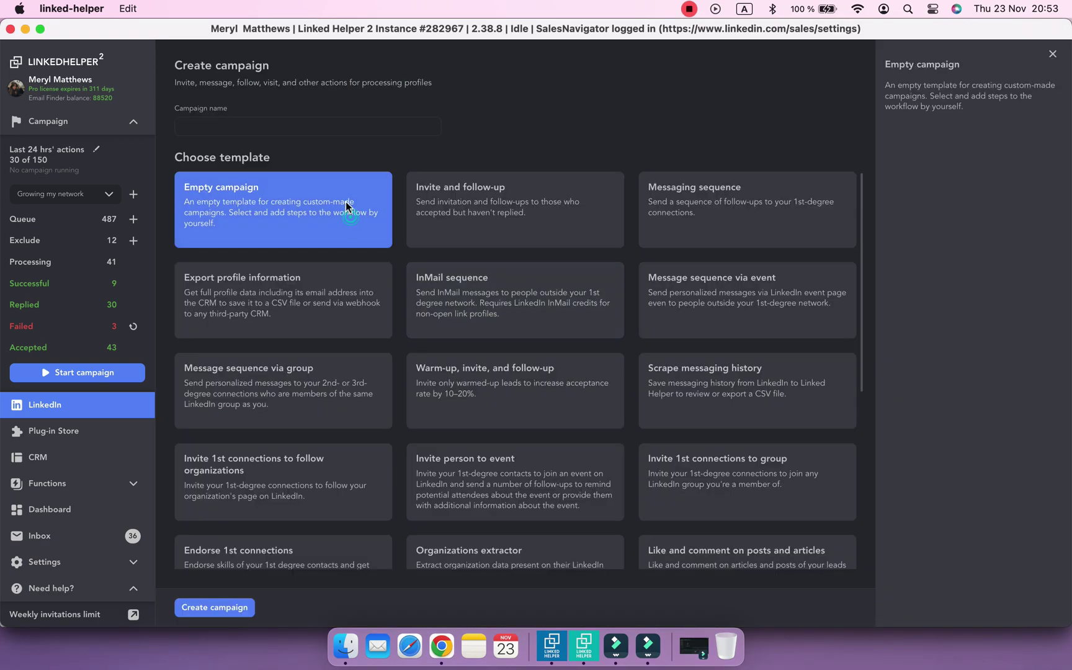
{"action": "left_click", "coordinate": [303, 127]}
{"action": "type", "text": "InMails Business"}
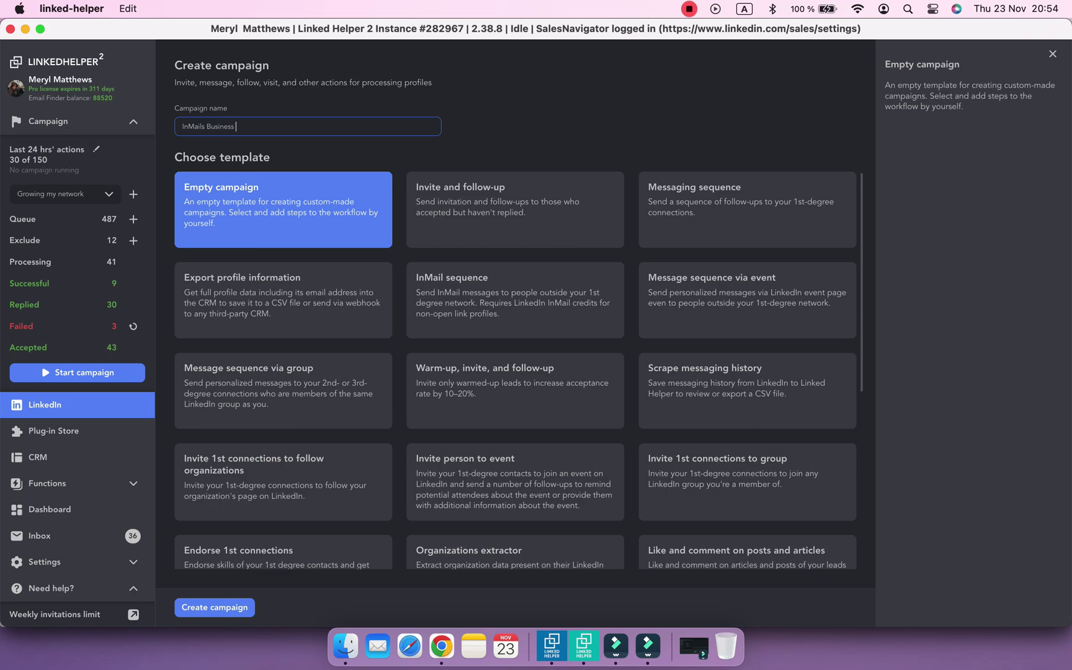
{"action": "type", "text": " Development"}
{"action": "left_click", "coordinate": [215, 607]}
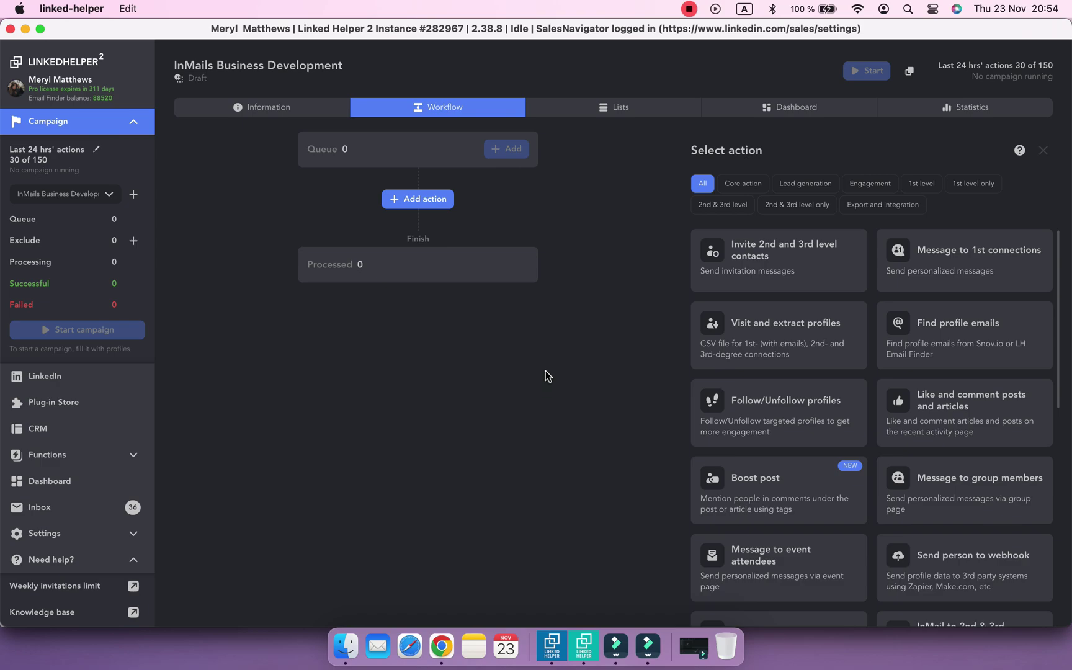
- Add the 'InMail to 2nd & 3rd contacts' action as the campaign's first step
{"action": "left_click", "coordinate": [739, 208]}
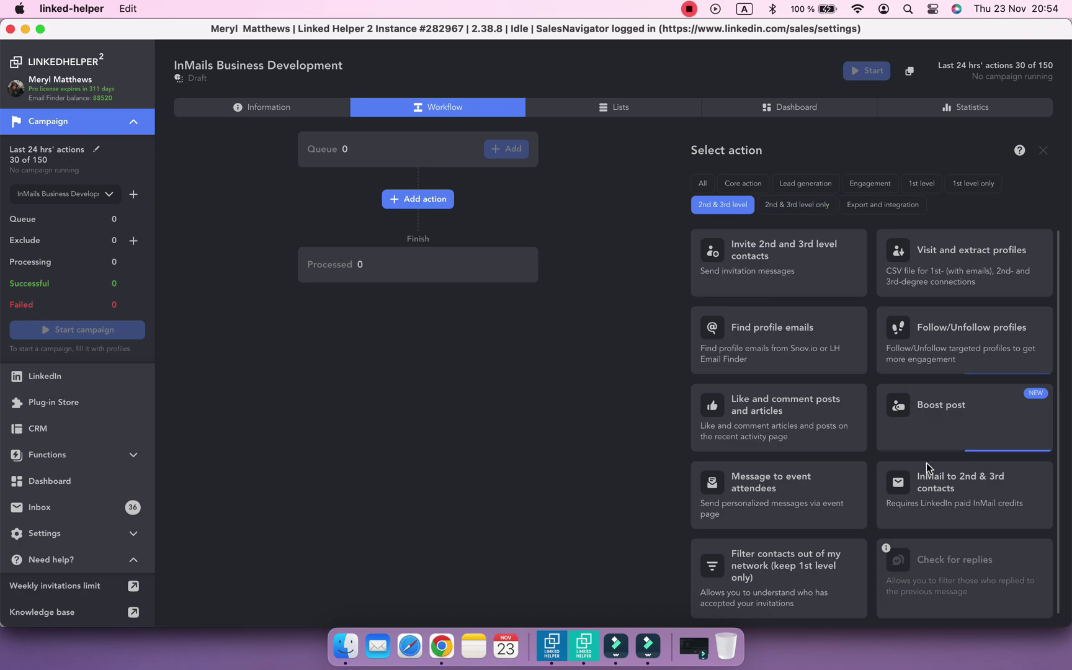
{"action": "mouse_move", "coordinate": [911, 528]}
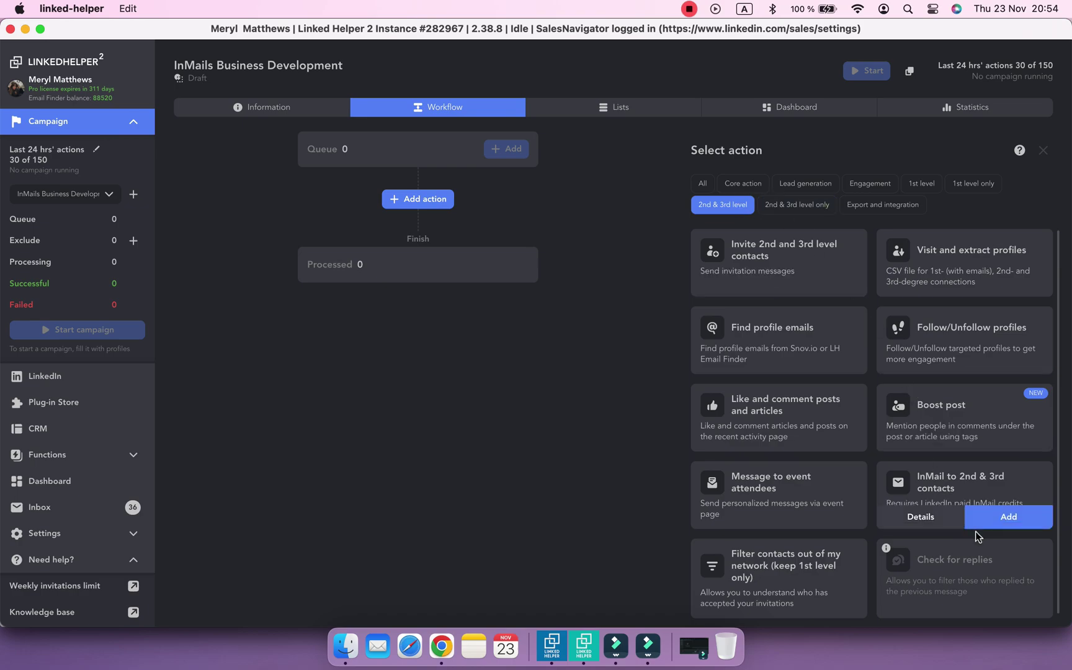
{"action": "left_click", "coordinate": [1010, 518]}
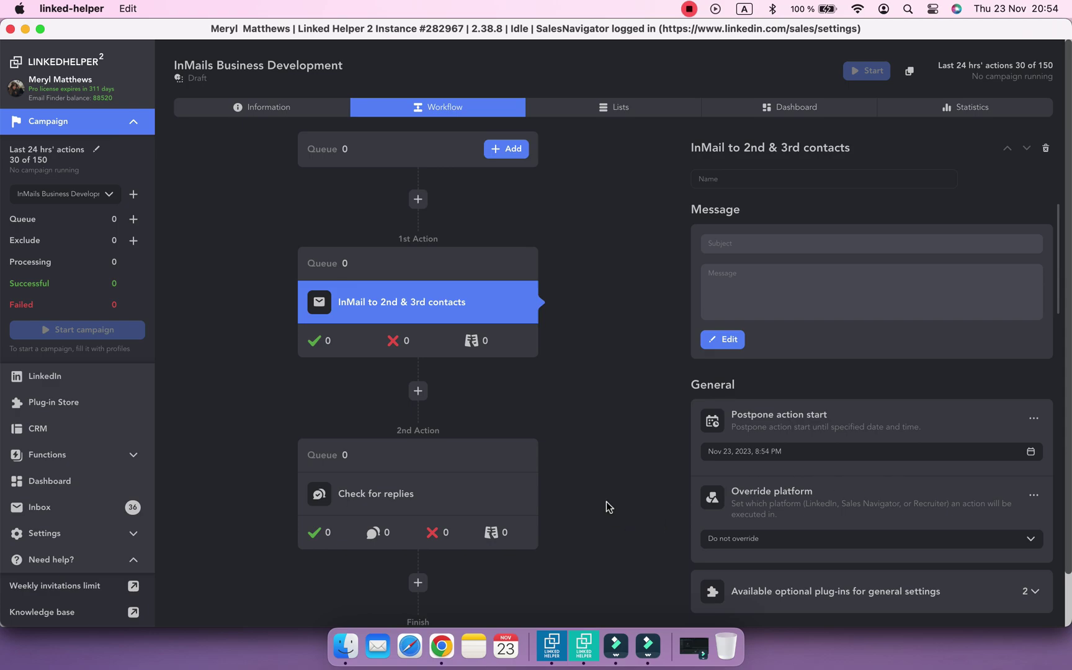
{"action": "key", "text": "ctrl+Left"}
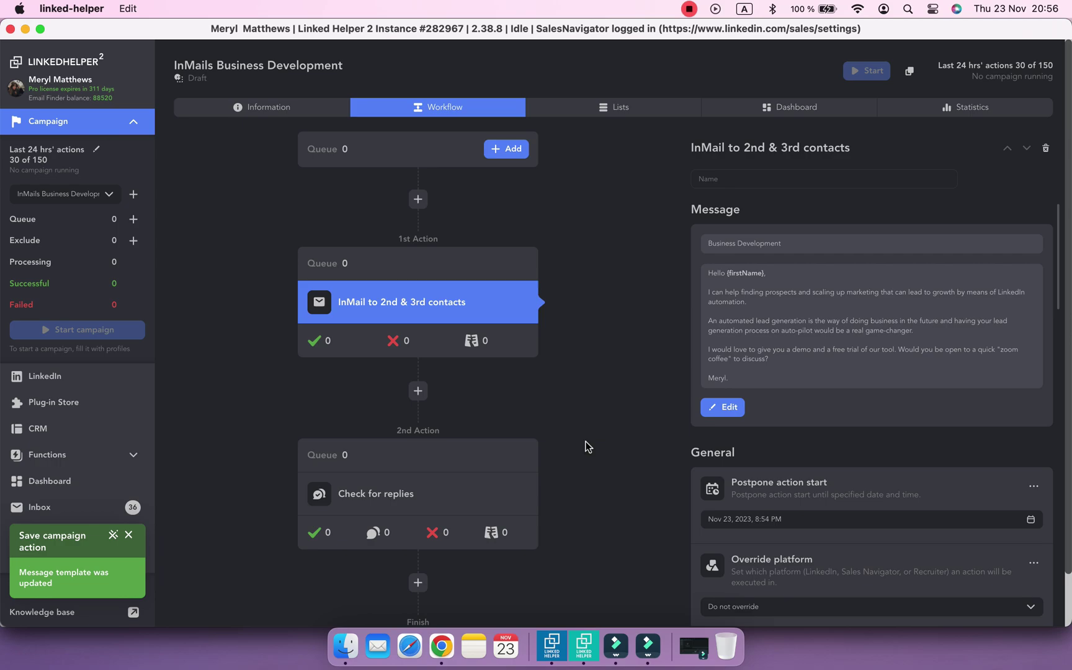
- Start a Sales Navigator lead search limited to North America as the queue source
{"action": "left_click", "coordinate": [508, 150]}
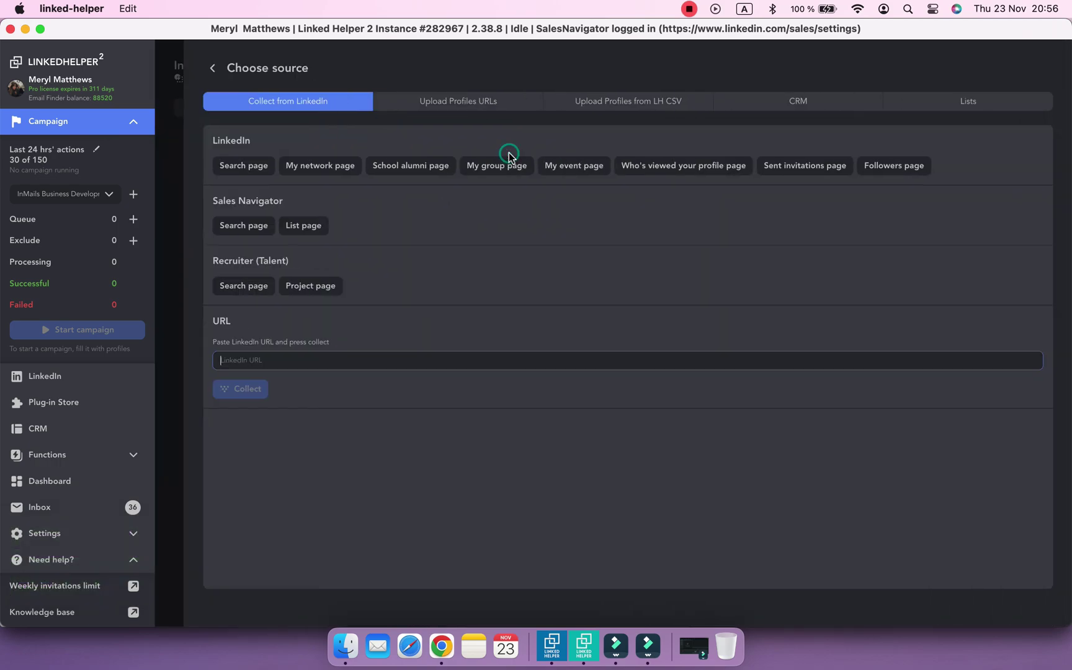
{"action": "left_click", "coordinate": [238, 237]}
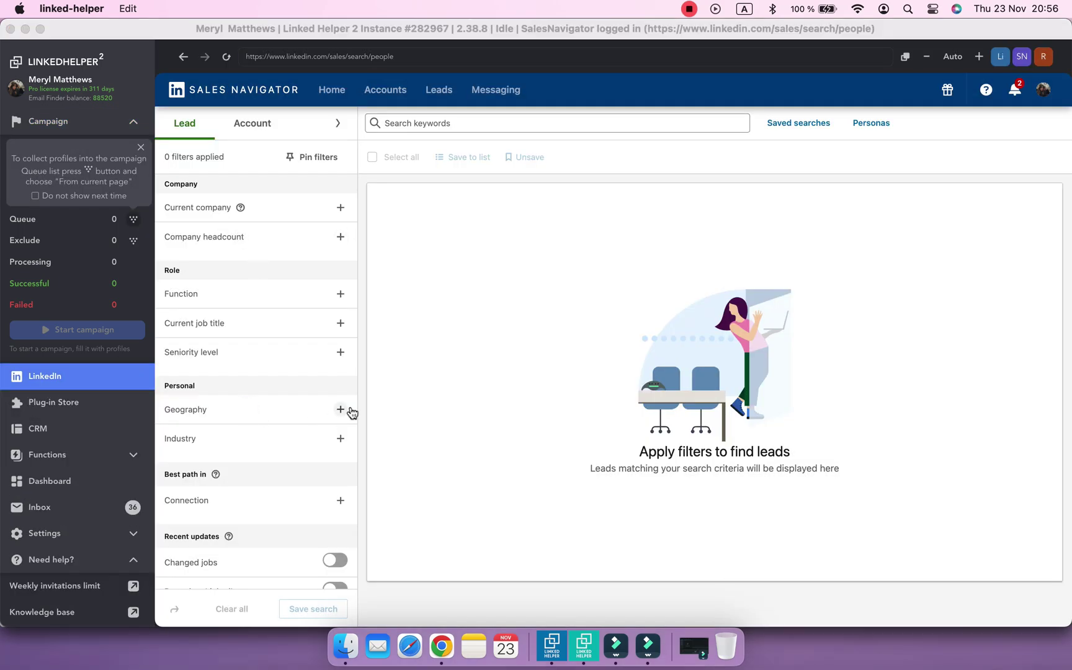
{"action": "left_click", "coordinate": [341, 409]}
{"action": "left_click", "coordinate": [271, 437]}
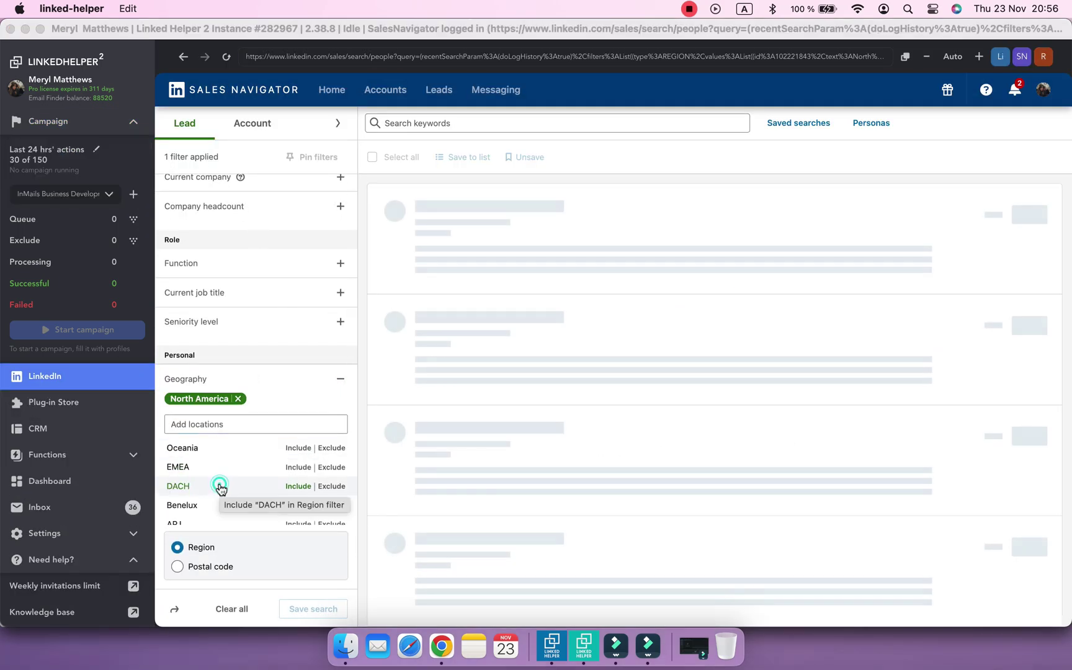
{"action": "left_click", "coordinate": [341, 379]}
- Filter by job title Business Development Manager and queue profiles from the current results
{"action": "left_click", "coordinate": [251, 570]}
{"action": "left_click", "coordinate": [273, 345]}
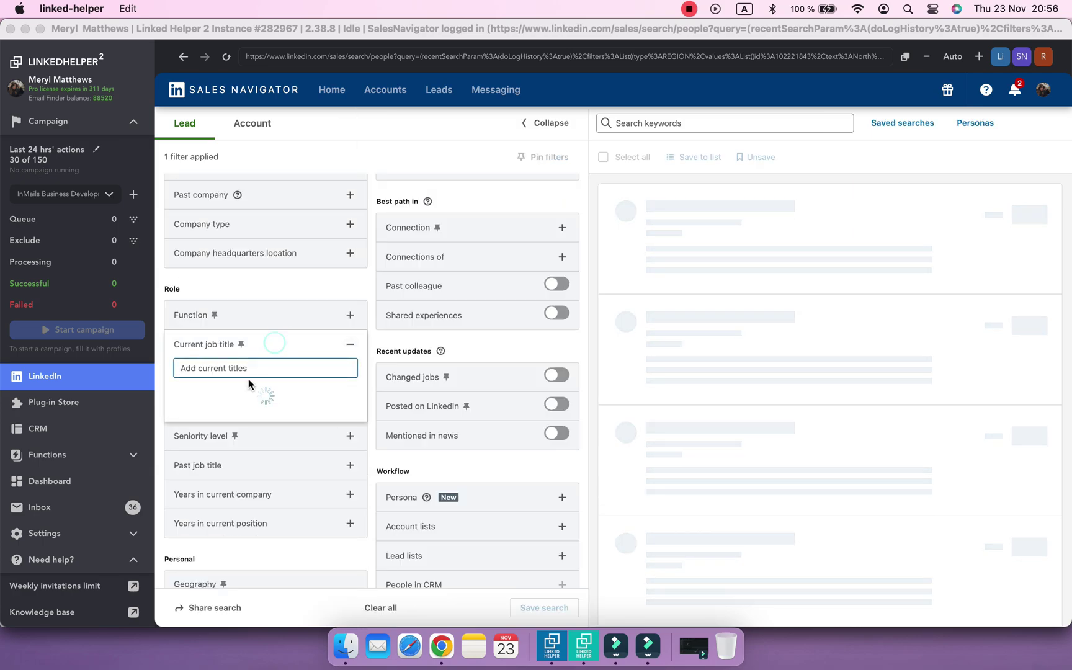
{"action": "type", "text": "Business Development Nanager"}
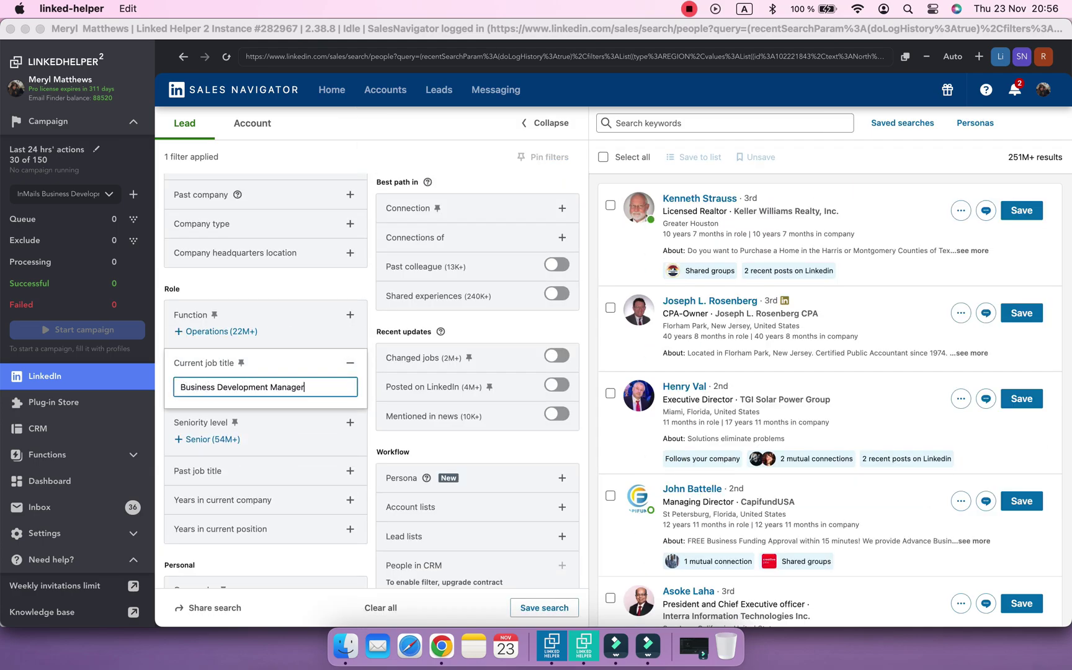
{"action": "key", "text": "Return"}
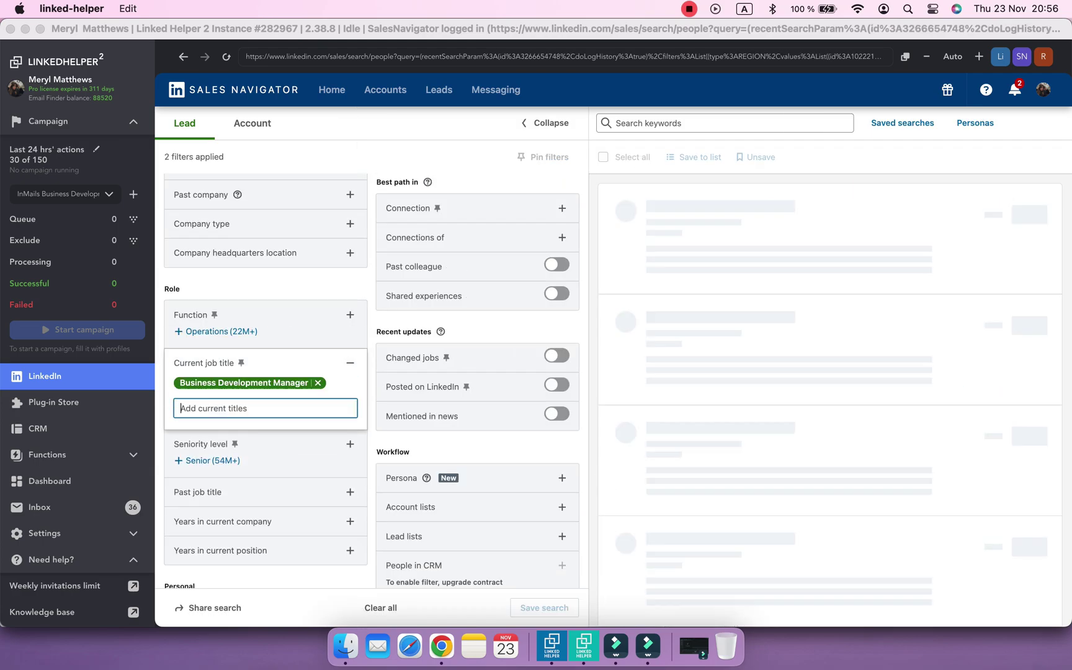
{"action": "left_click", "coordinate": [370, 436]}
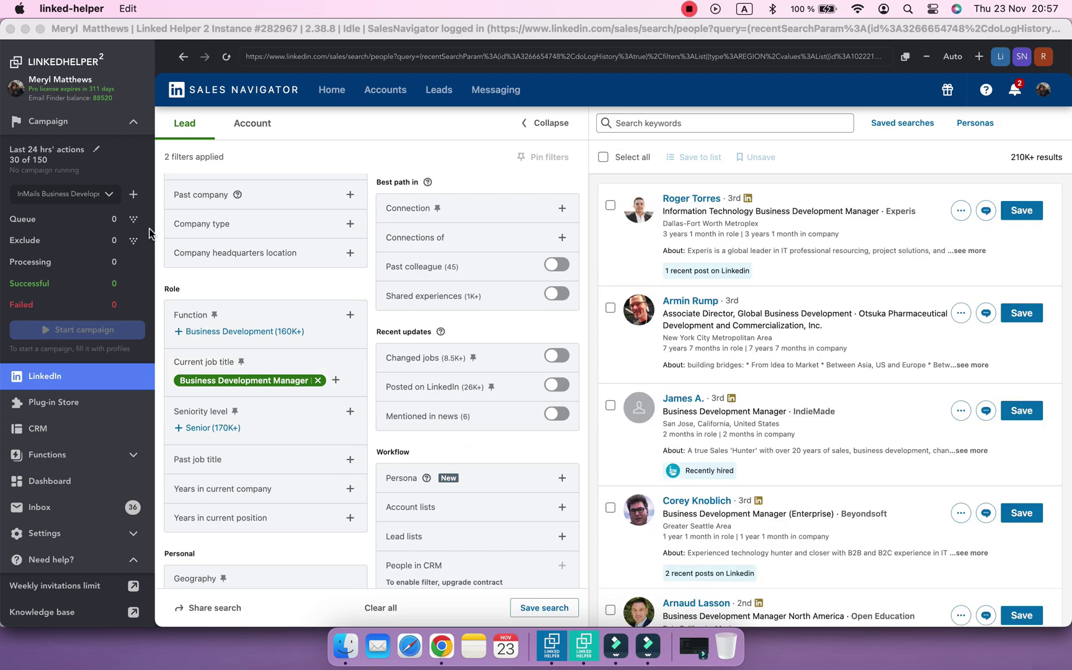
{"action": "left_click", "coordinate": [133, 218]}
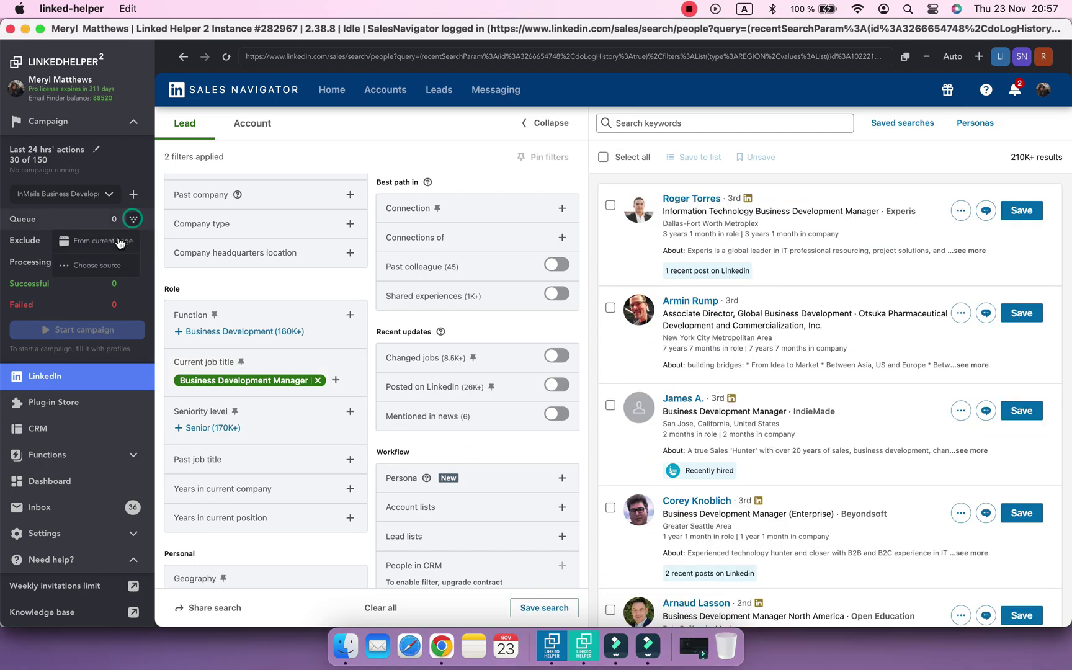
{"action": "left_click", "coordinate": [118, 243]}
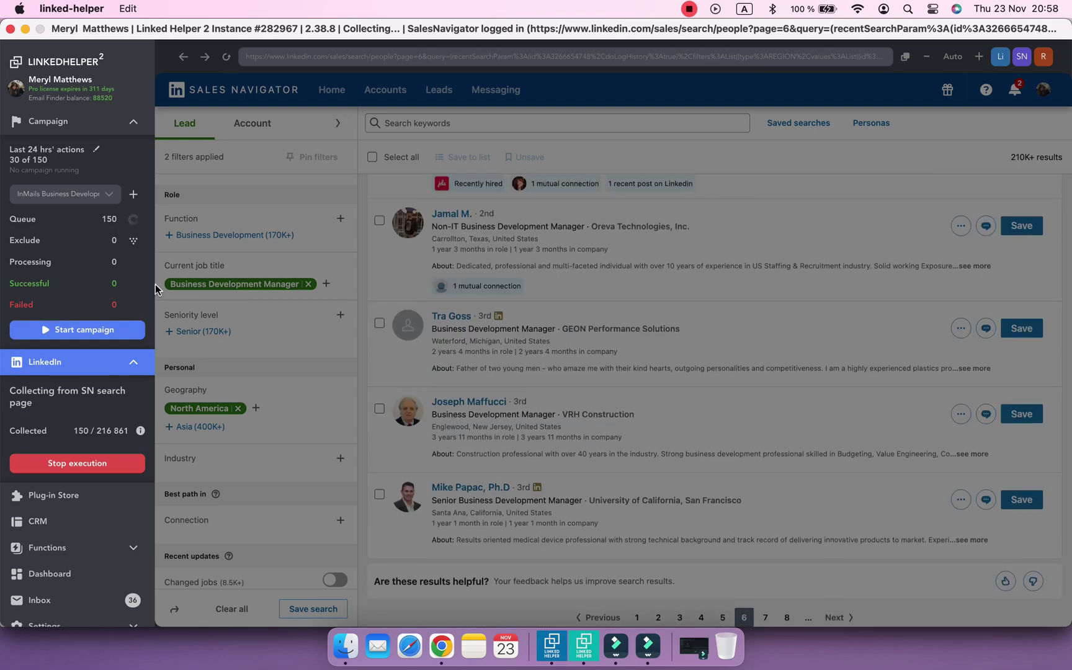
- Stop collecting at 150 profiles and open the InMail step's queue
{"action": "left_click", "coordinate": [77, 463]}
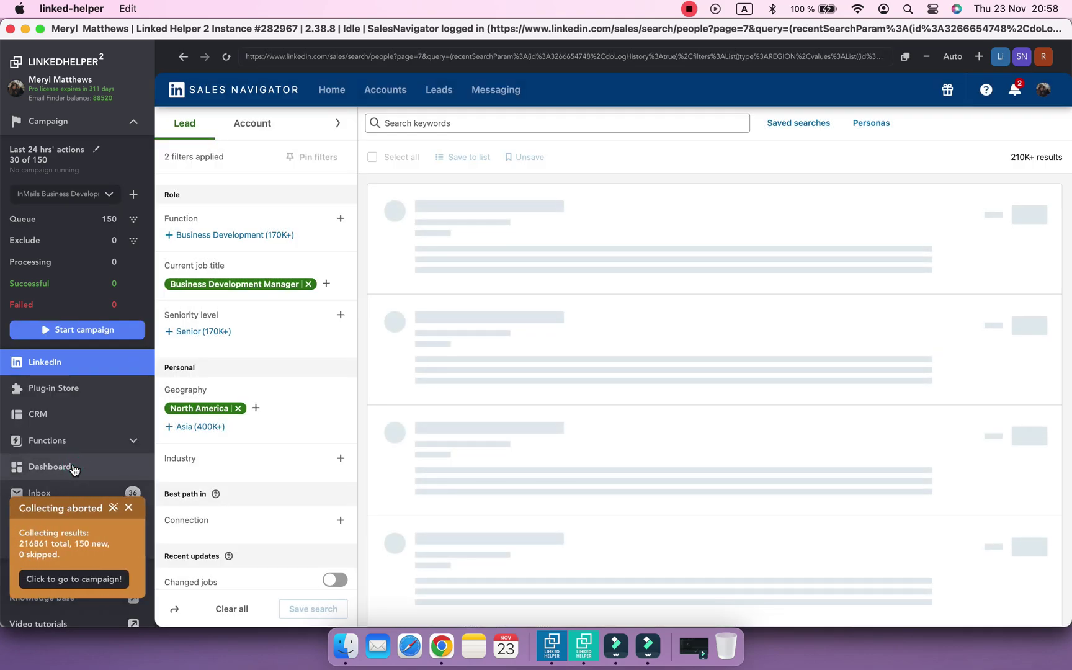
{"action": "left_click", "coordinate": [74, 579]}
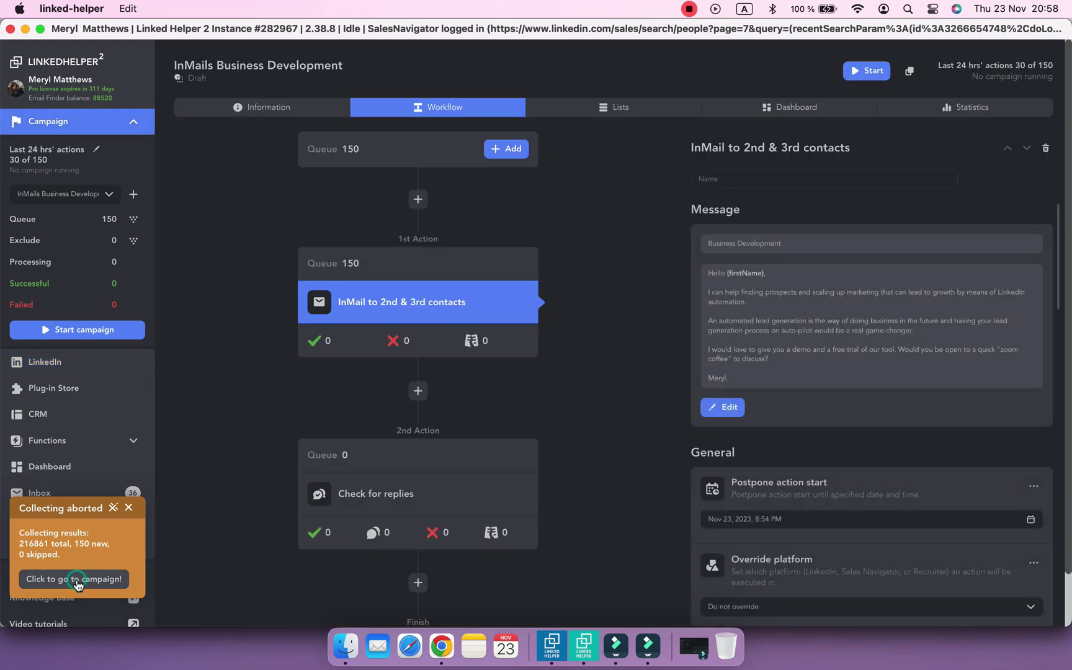
{"action": "left_click", "coordinate": [338, 272]}
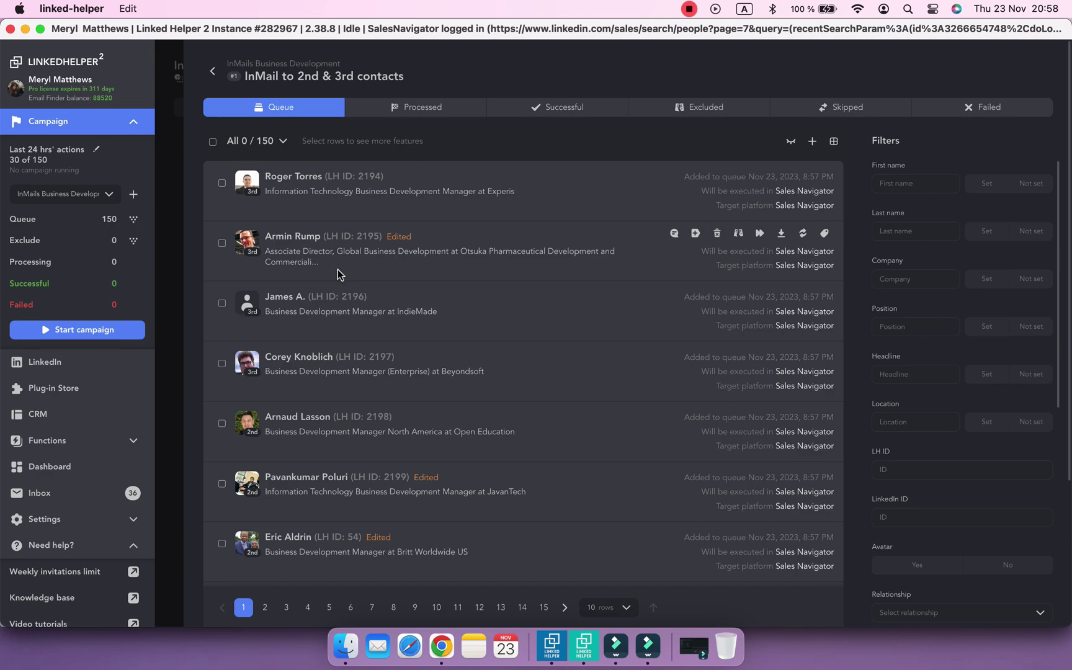
{"action": "scroll", "coordinate": [925, 286], "scroll_direction": "down", "scroll_amount": 6}
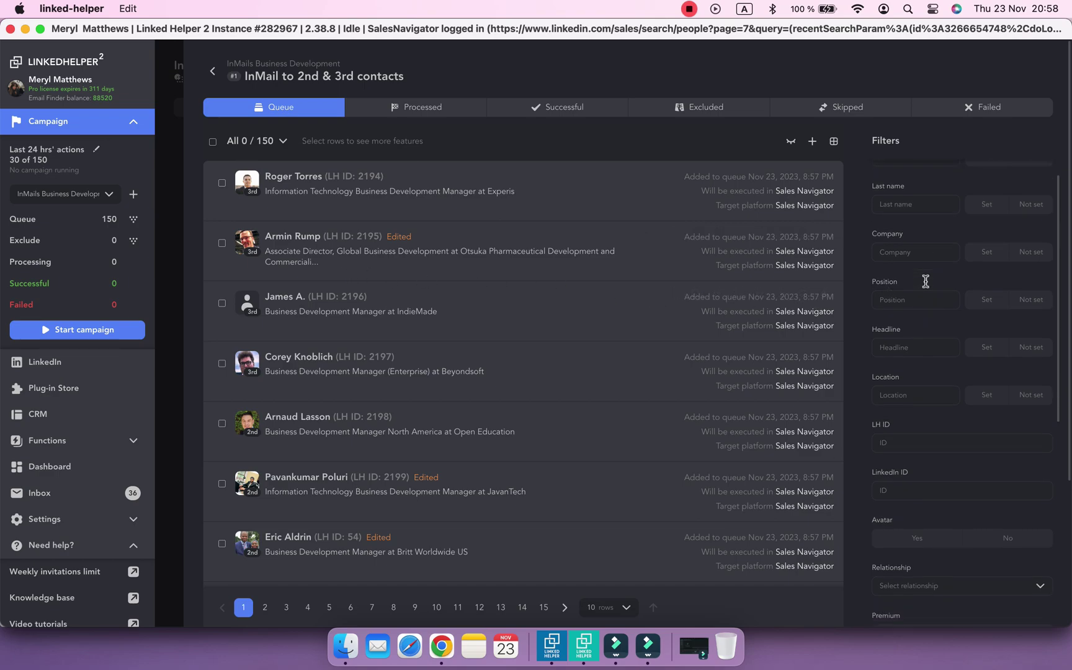
{"action": "scroll", "coordinate": [925, 285], "scroll_direction": "down", "scroll_amount": 2}
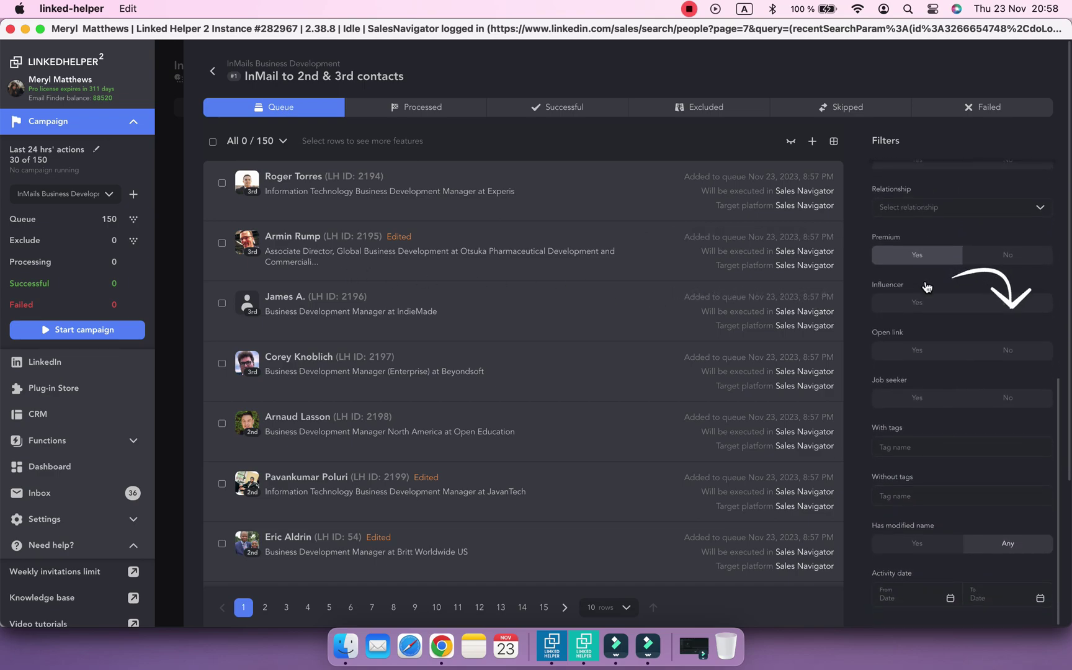
- Filter for leads without an open link and exclude all 42 from the campaign
{"action": "left_click", "coordinate": [978, 358]}
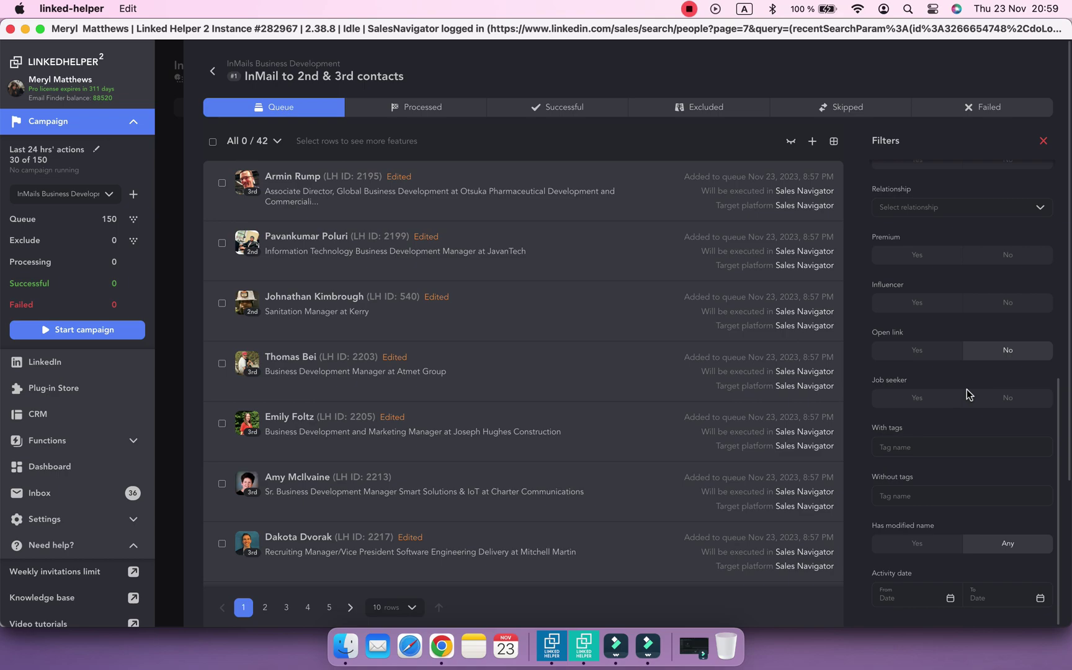
{"action": "left_click", "coordinate": [212, 142]}
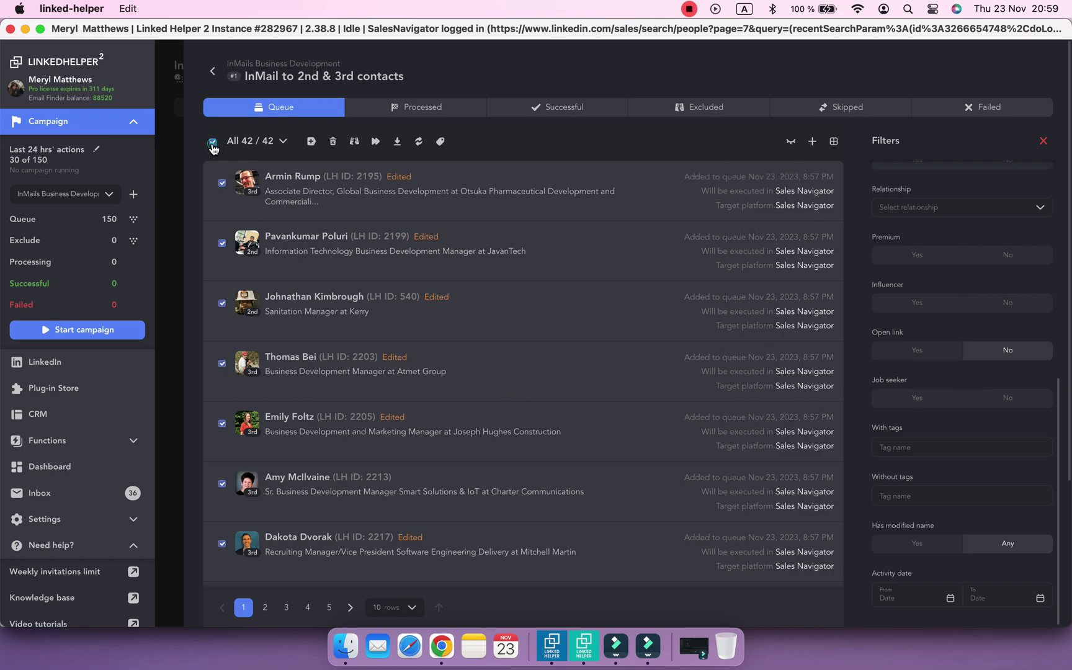
{"action": "left_click", "coordinate": [354, 142]}
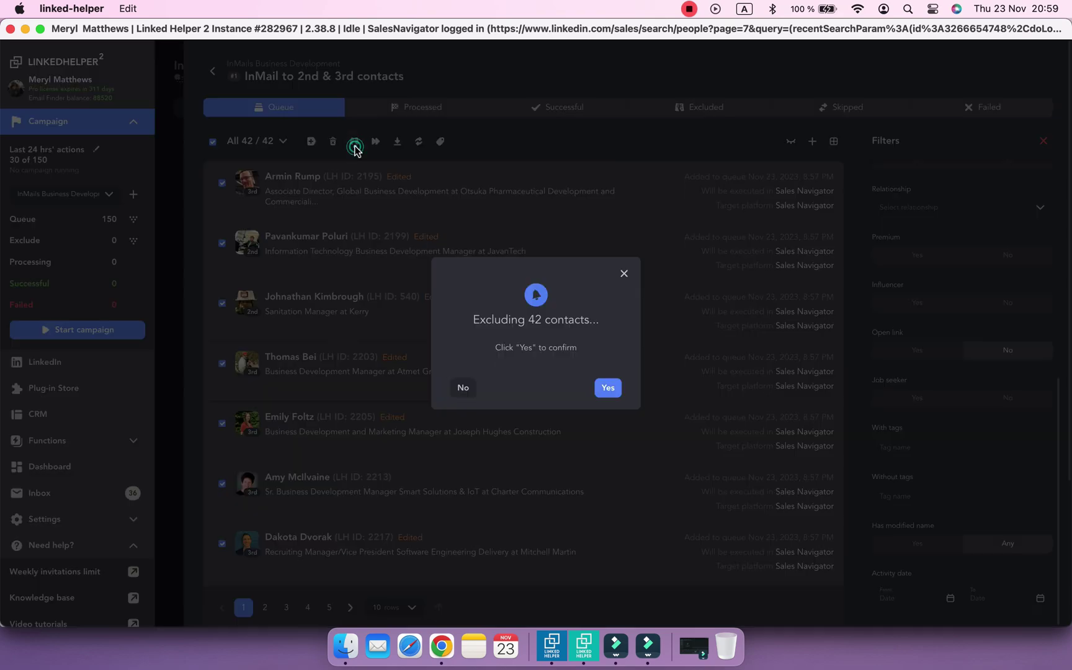
{"action": "left_click", "coordinate": [608, 389]}
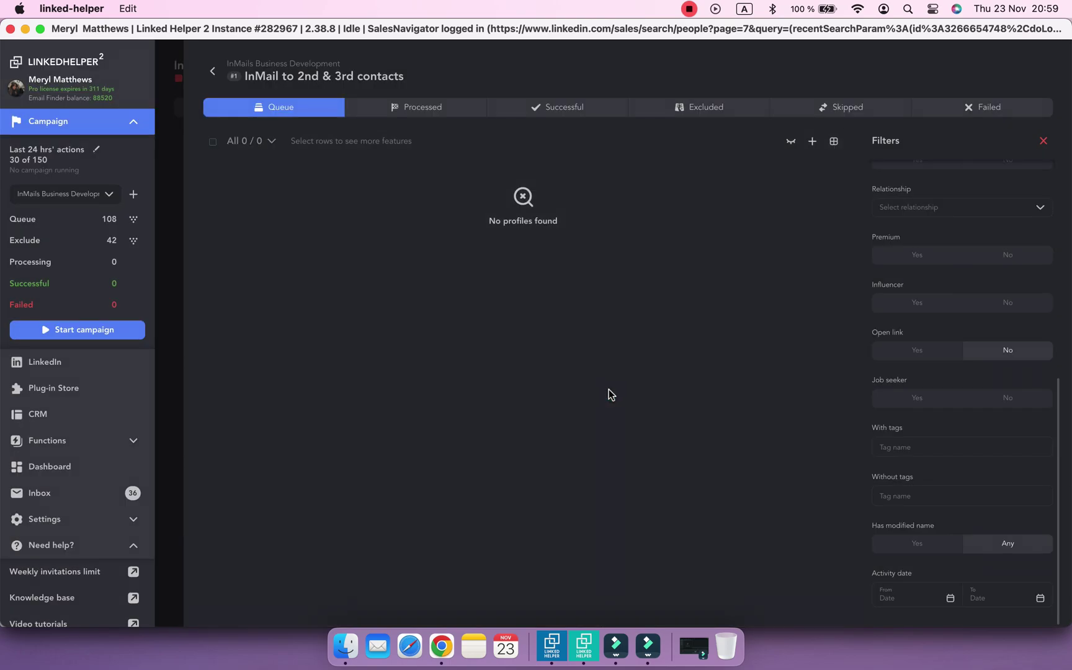
- Reset the queue's Open link filter and view a queued lead's profile in Sales Navigator
{"action": "left_click", "coordinate": [1044, 141]}
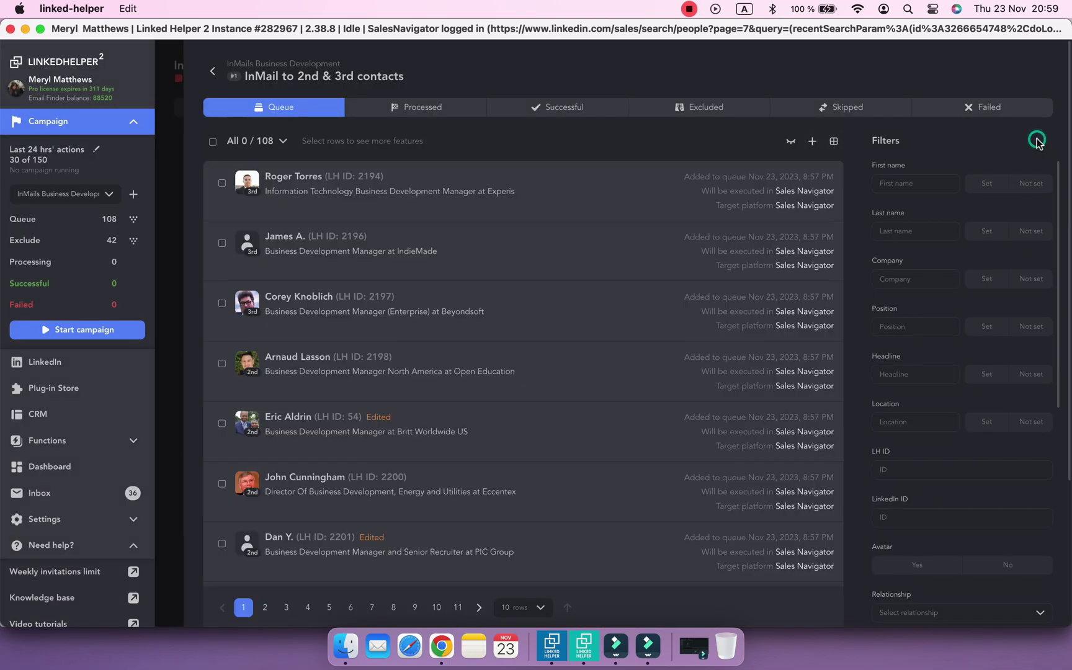
{"action": "scroll", "coordinate": [954, 261], "scroll_direction": "down", "scroll_amount": 10}
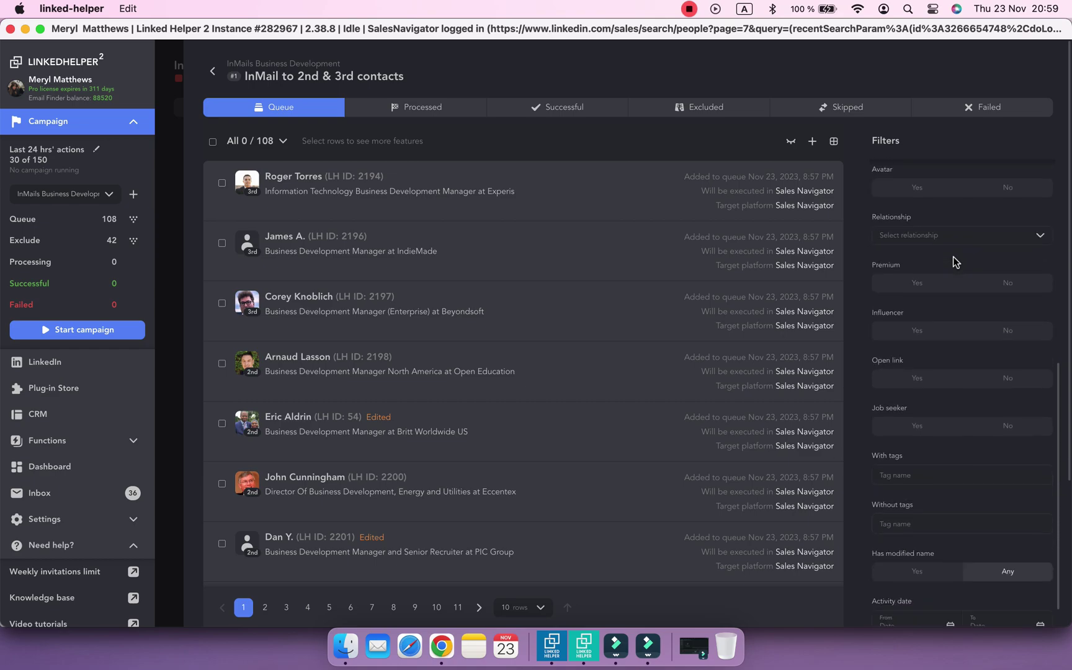
{"action": "left_click", "coordinate": [904, 355]}
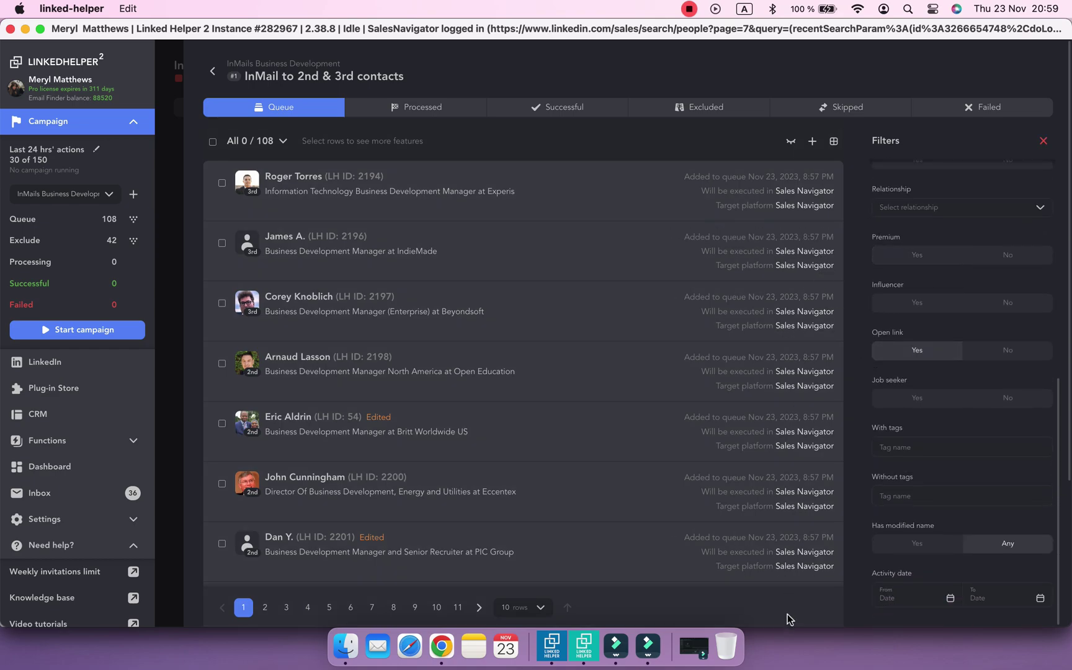
{"action": "left_click", "coordinate": [881, 541]}
{"action": "scroll", "coordinate": [350, 448], "scroll_direction": "down", "scroll_amount": 5}
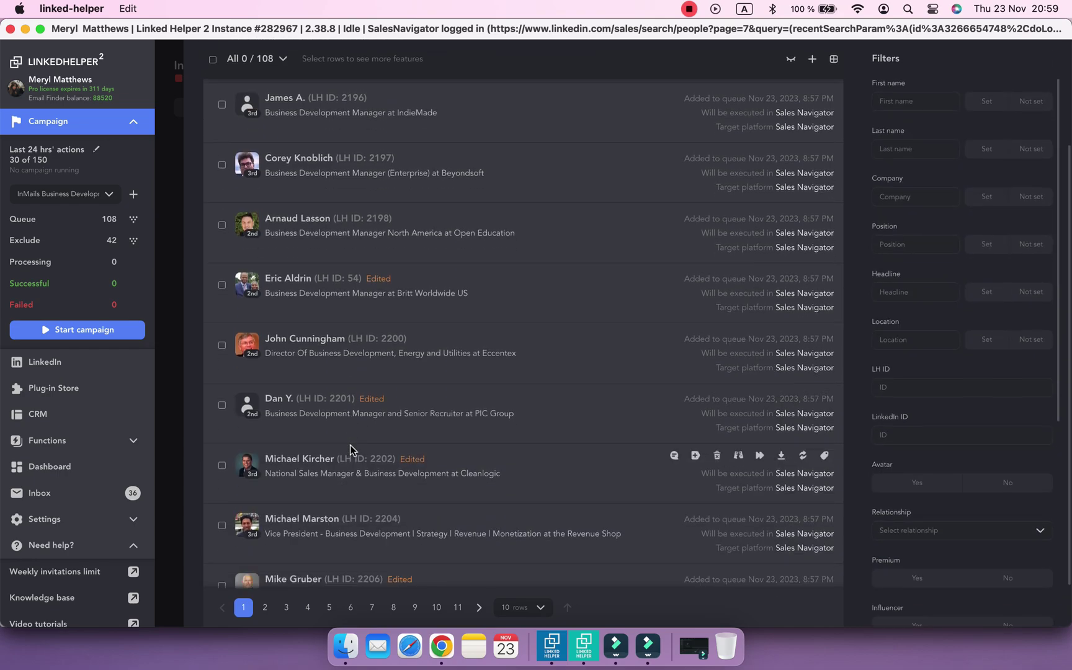
{"action": "left_click", "coordinate": [311, 460]}
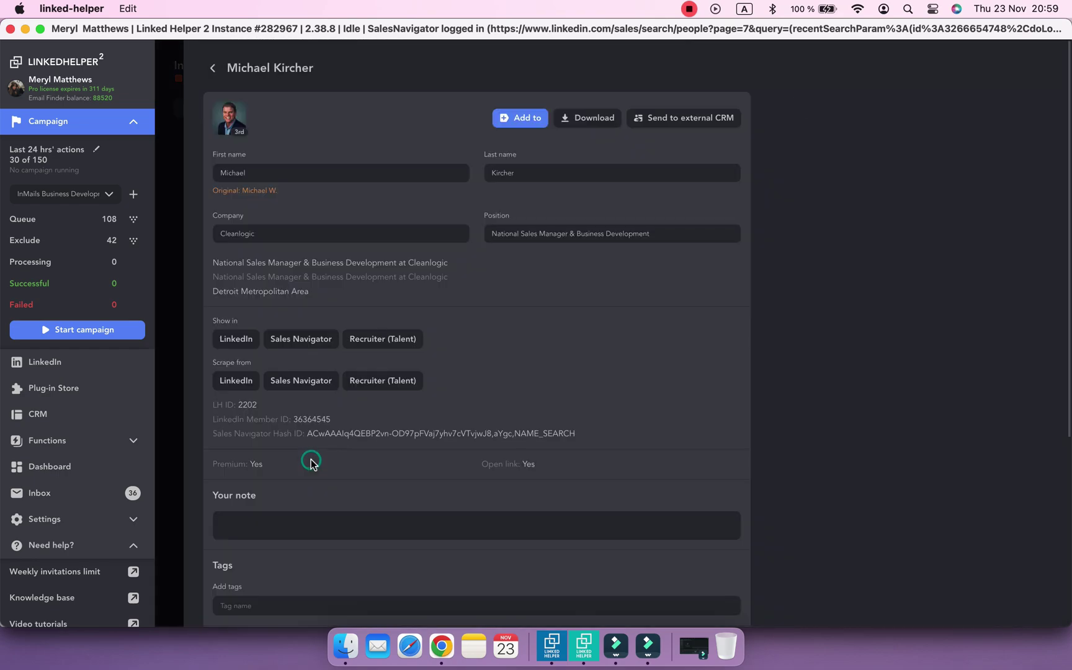
{"action": "left_click", "coordinate": [301, 339]}
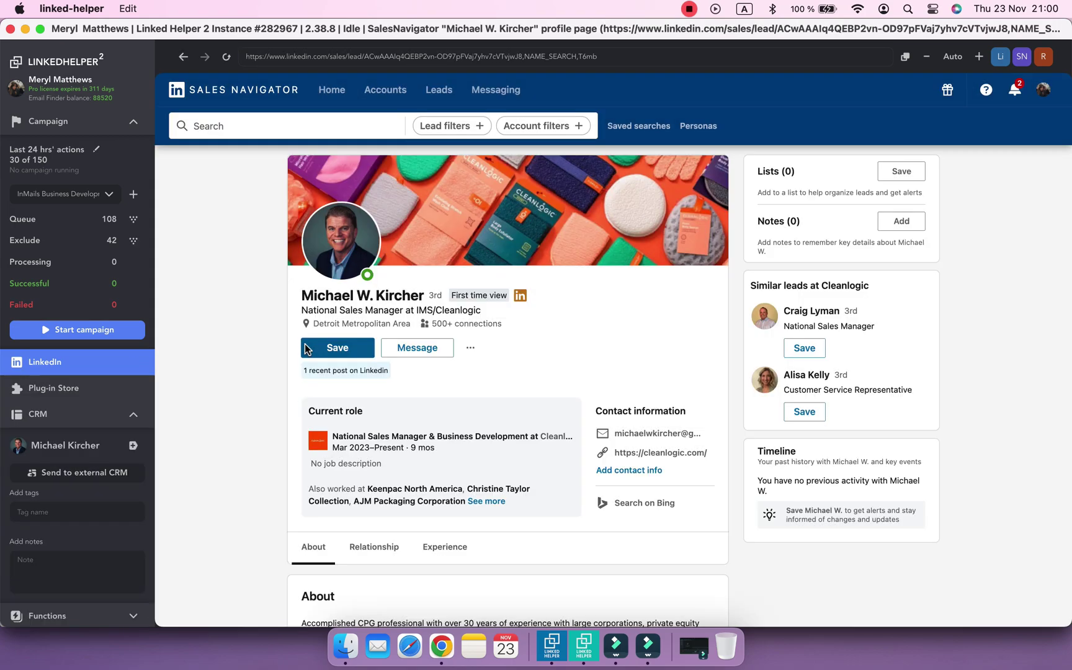
- Confirm the InMail shows 'Free to Open Profile', then start the campaign
{"action": "left_click", "coordinate": [434, 351]}
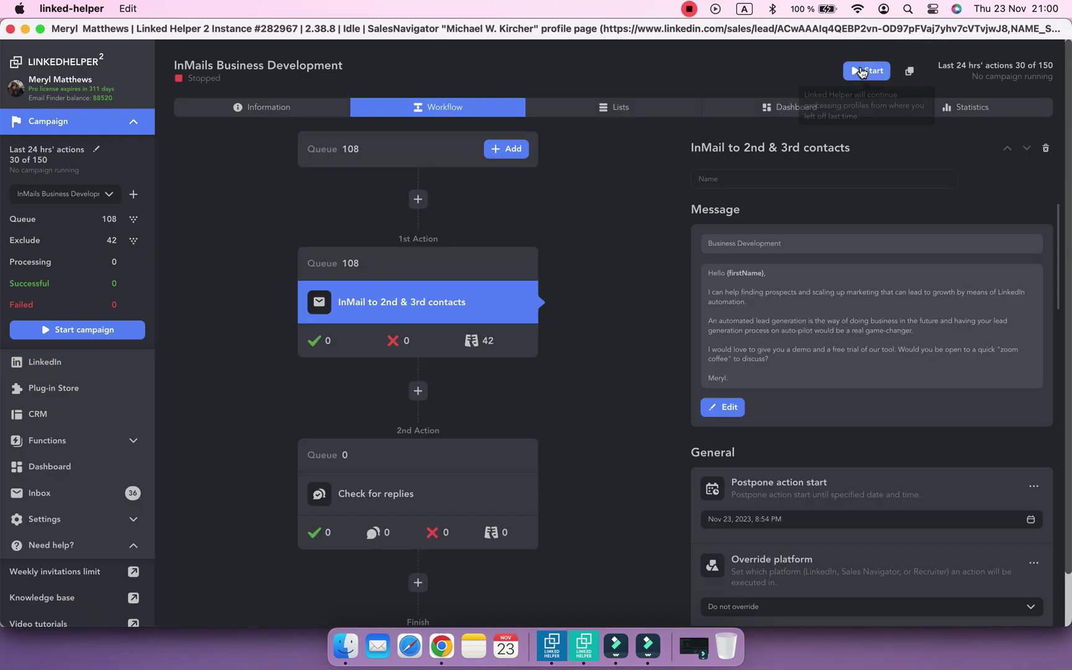
{"action": "left_click", "coordinate": [861, 67]}
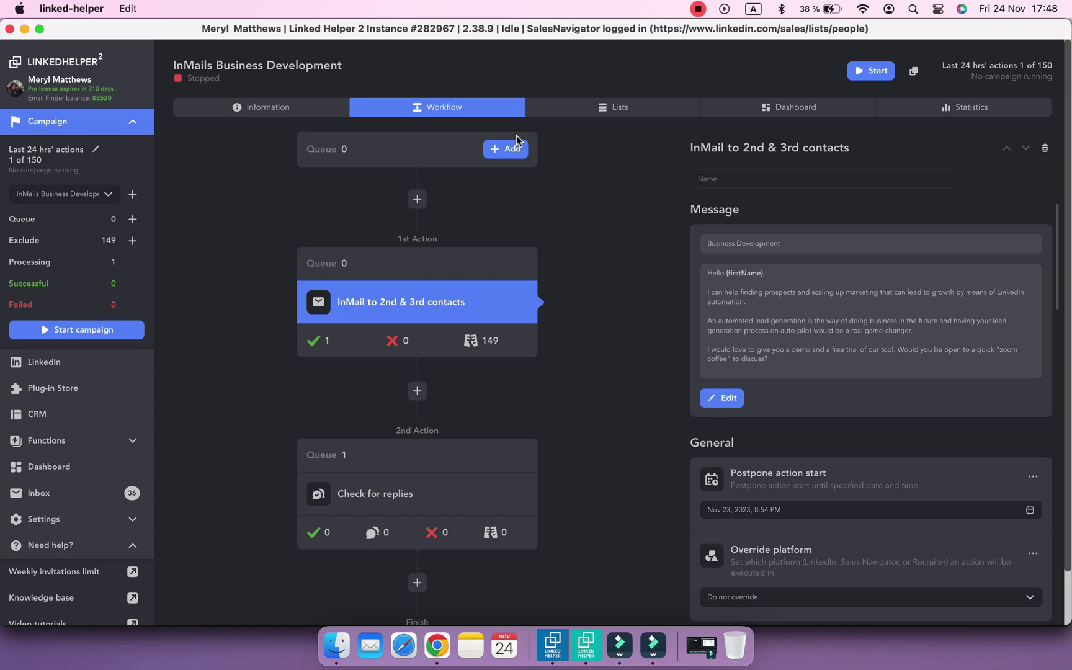
- Queue the 111 leads from the Canada Business Development list, then filter for open-link profiles
{"action": "left_click", "coordinate": [506, 148]}
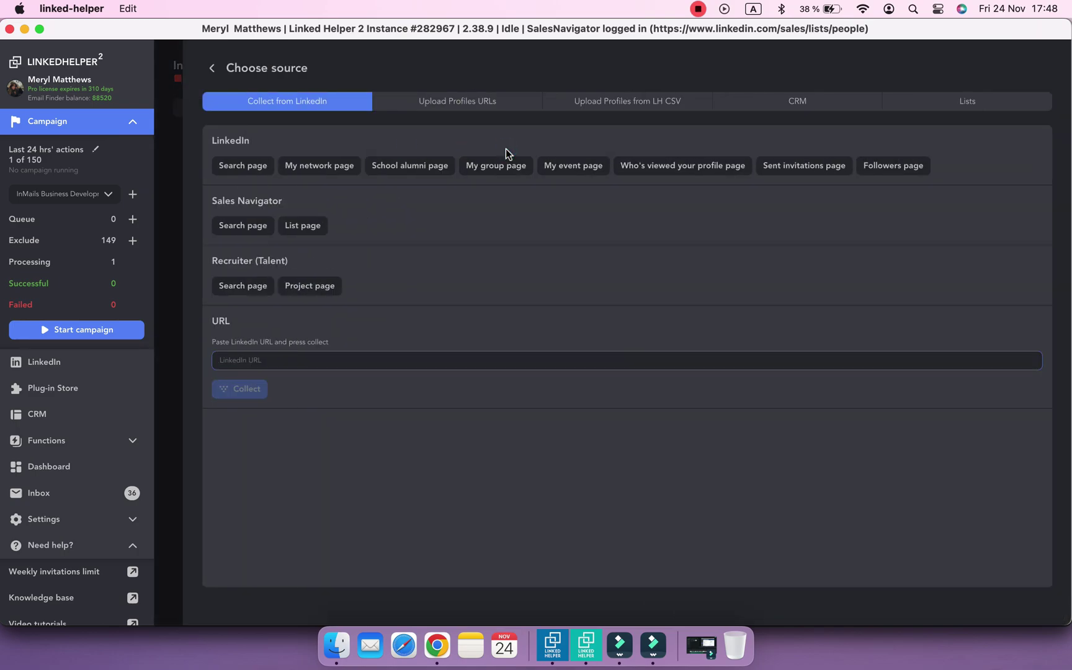
{"action": "left_click", "coordinate": [304, 235]}
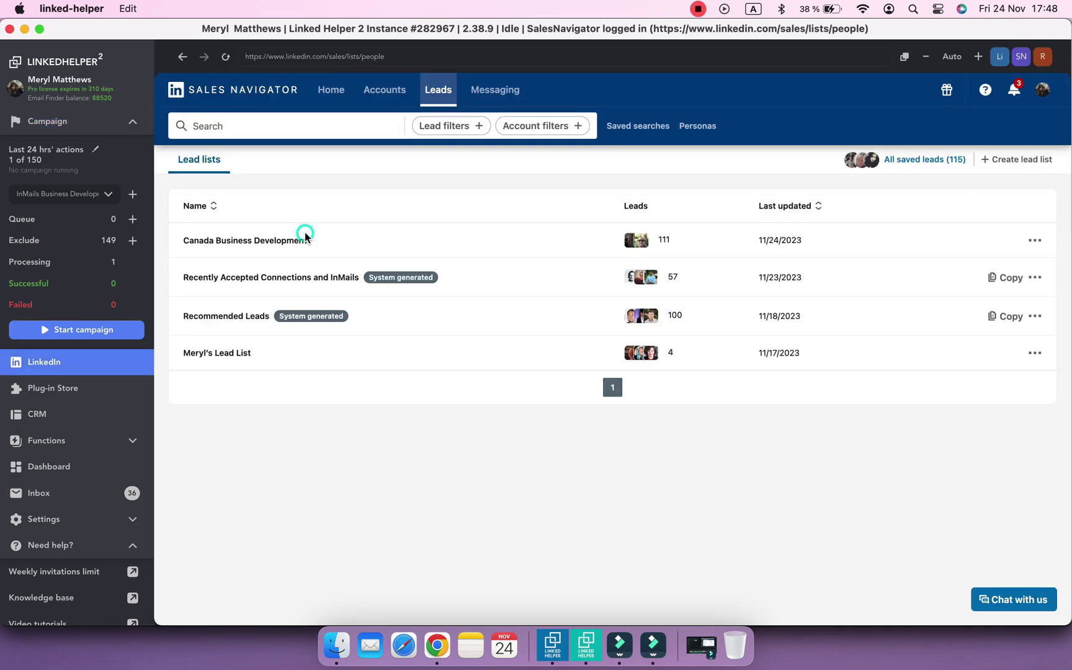
{"action": "left_click", "coordinate": [275, 242]}
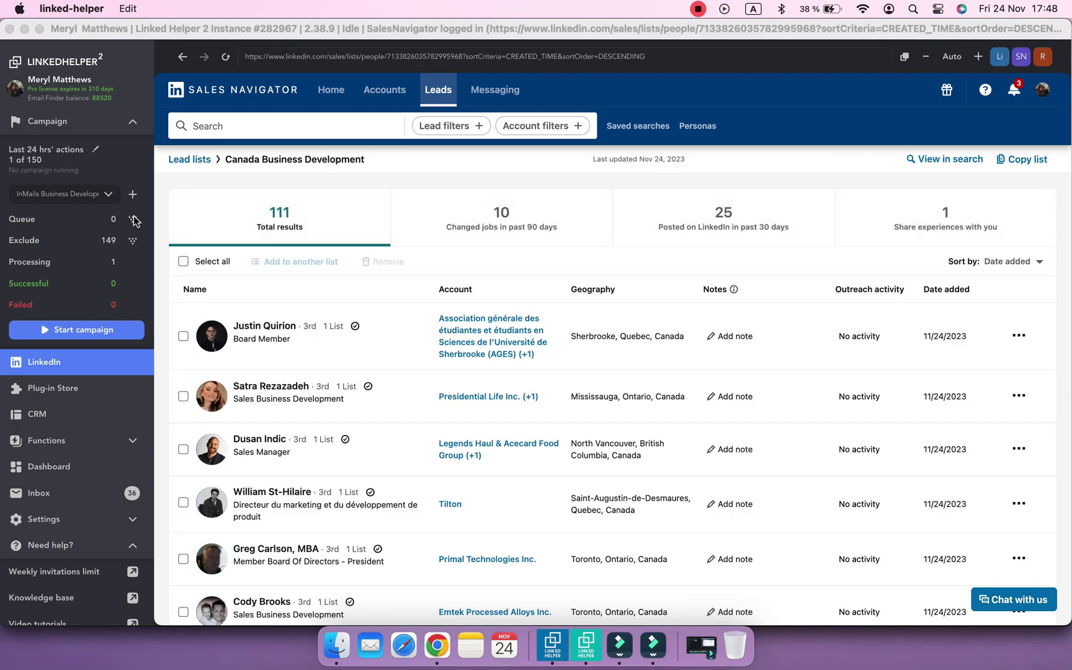
{"action": "left_click", "coordinate": [133, 219]}
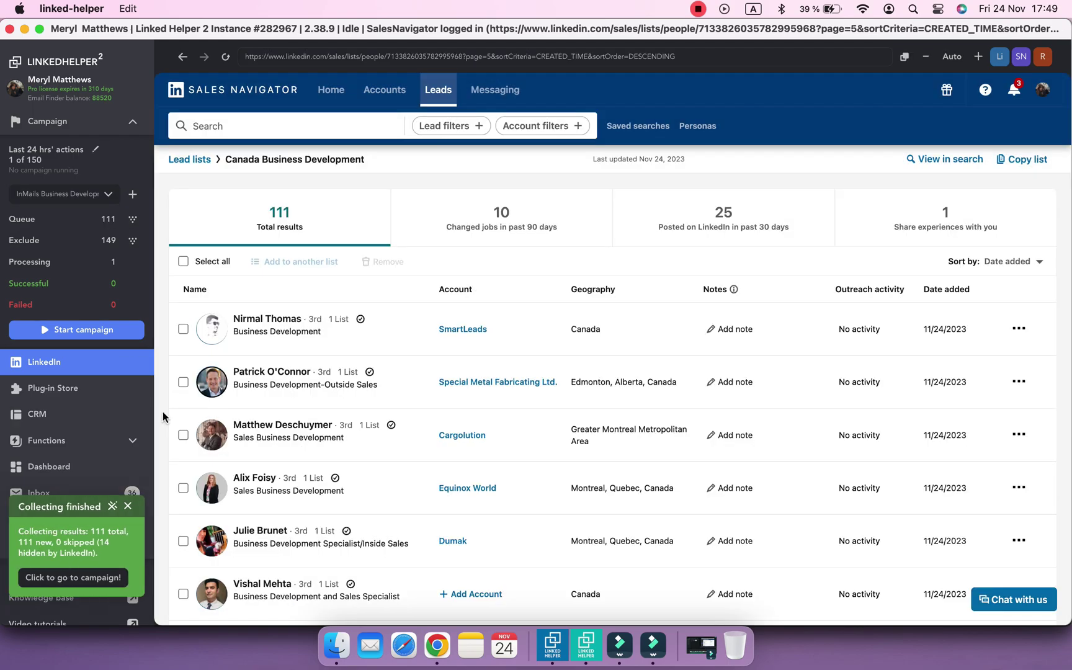
{"action": "left_click", "coordinate": [73, 577]}
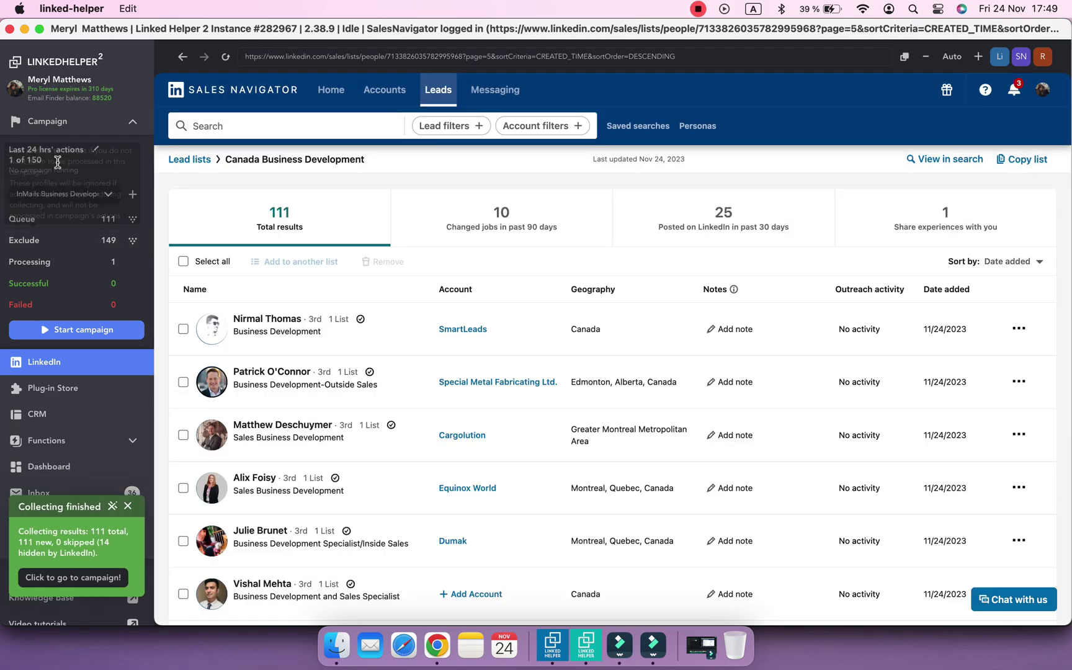
{"action": "scroll", "coordinate": [961, 311], "scroll_direction": "down", "scroll_amount": 3}
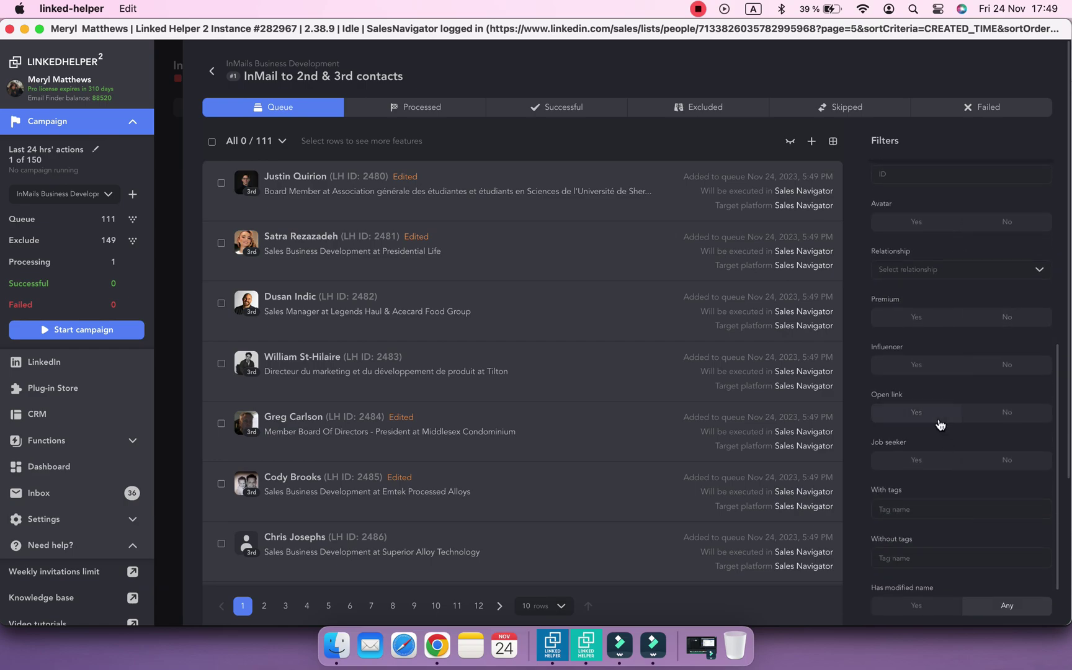
{"action": "left_click", "coordinate": [937, 422]}
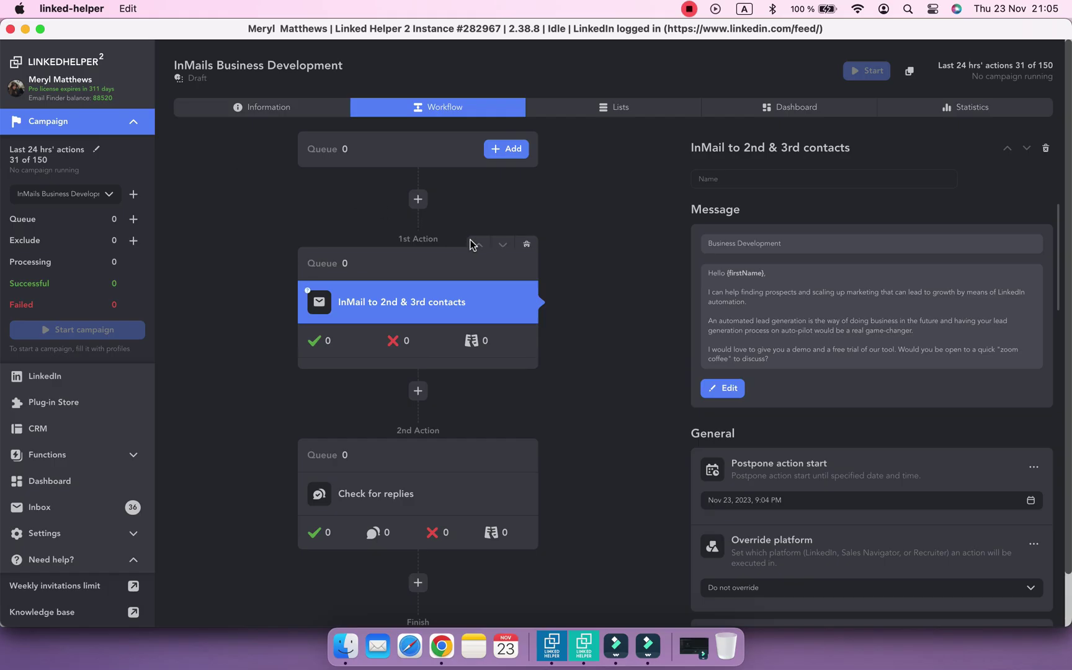
- Start a LinkedIn people search filtered to 2nd and 3rd+ connections
{"action": "left_click", "coordinate": [515, 159]}
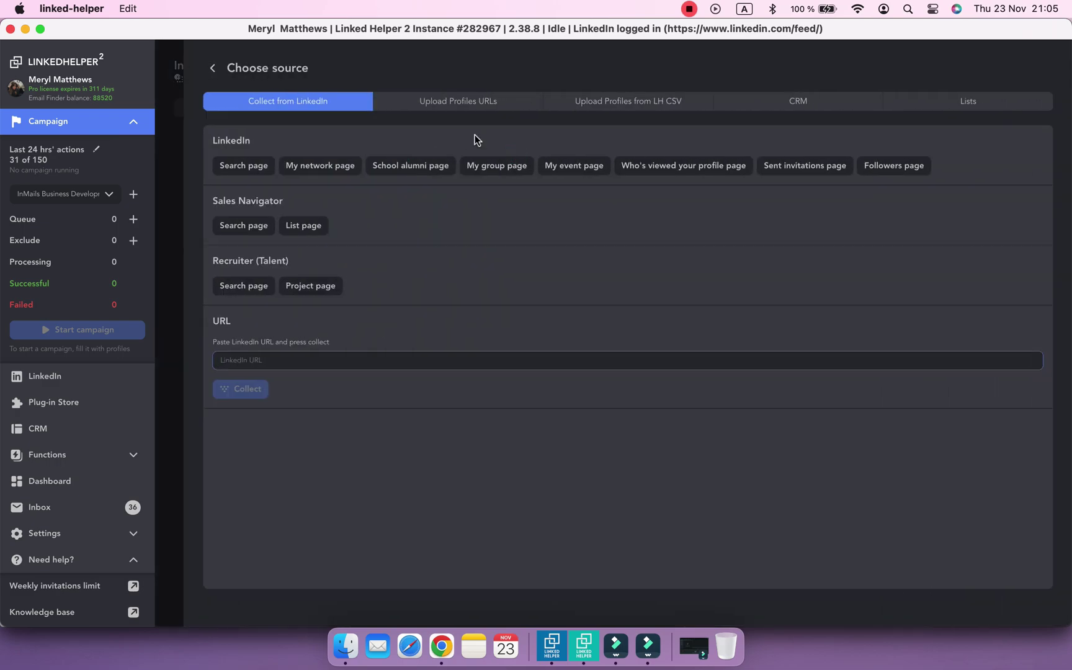
{"action": "left_click", "coordinate": [262, 167]}
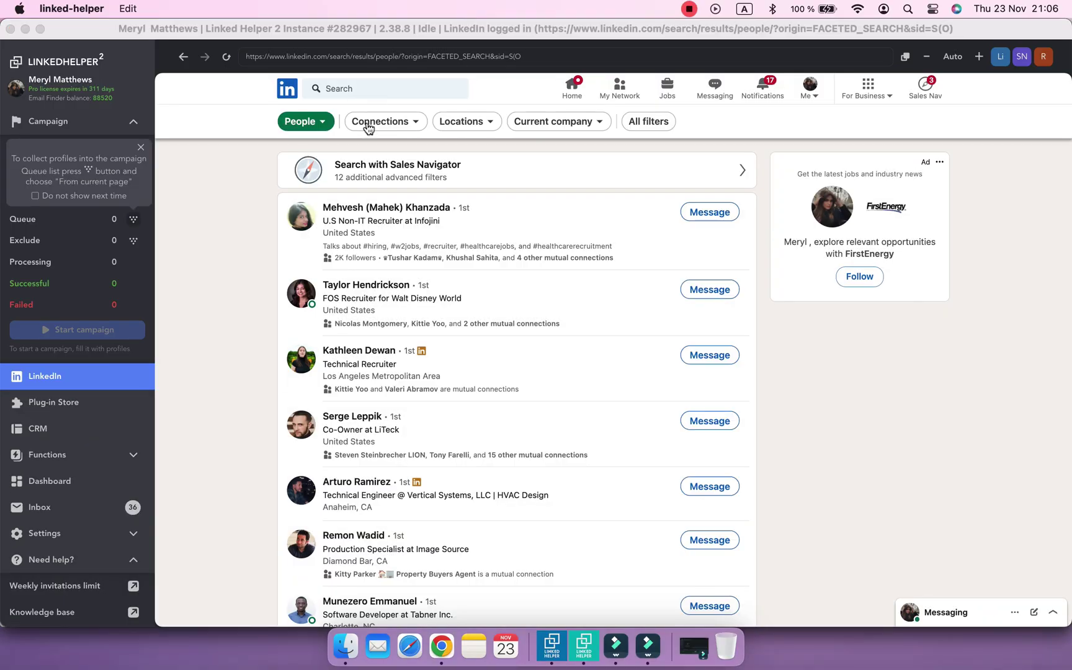
{"action": "left_click", "coordinate": [356, 121]}
{"action": "left_click", "coordinate": [310, 179]}
{"action": "left_click", "coordinate": [311, 205]}
{"action": "left_click", "coordinate": [450, 241]}
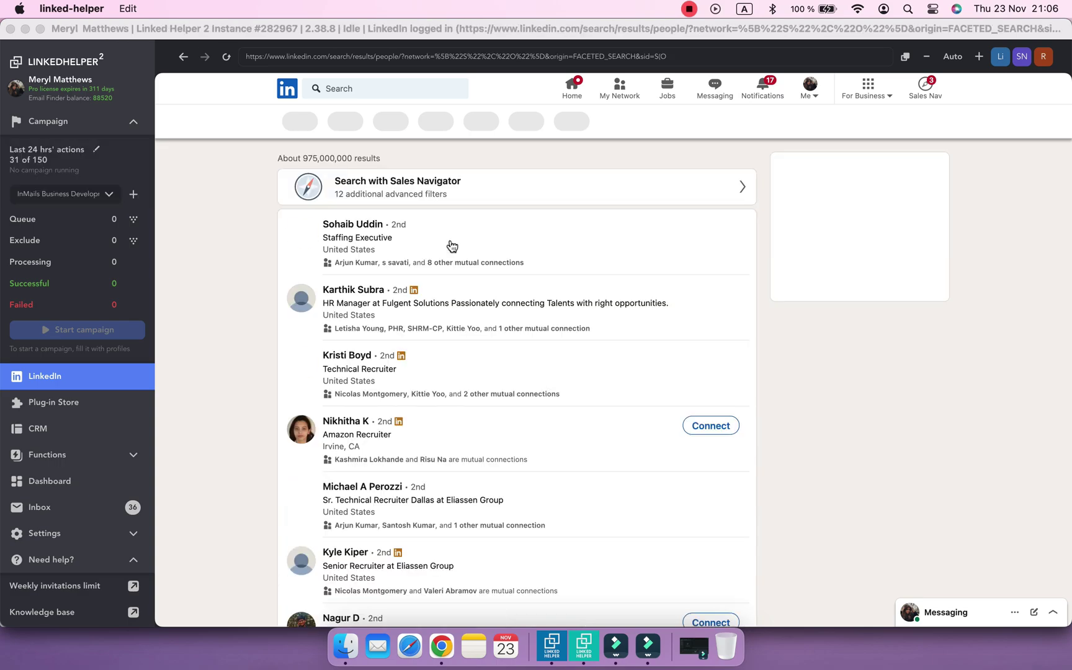
- Limit the search locations to the United States and Canada
{"action": "left_click", "coordinate": [478, 121]}
{"action": "left_click", "coordinate": [434, 188]}
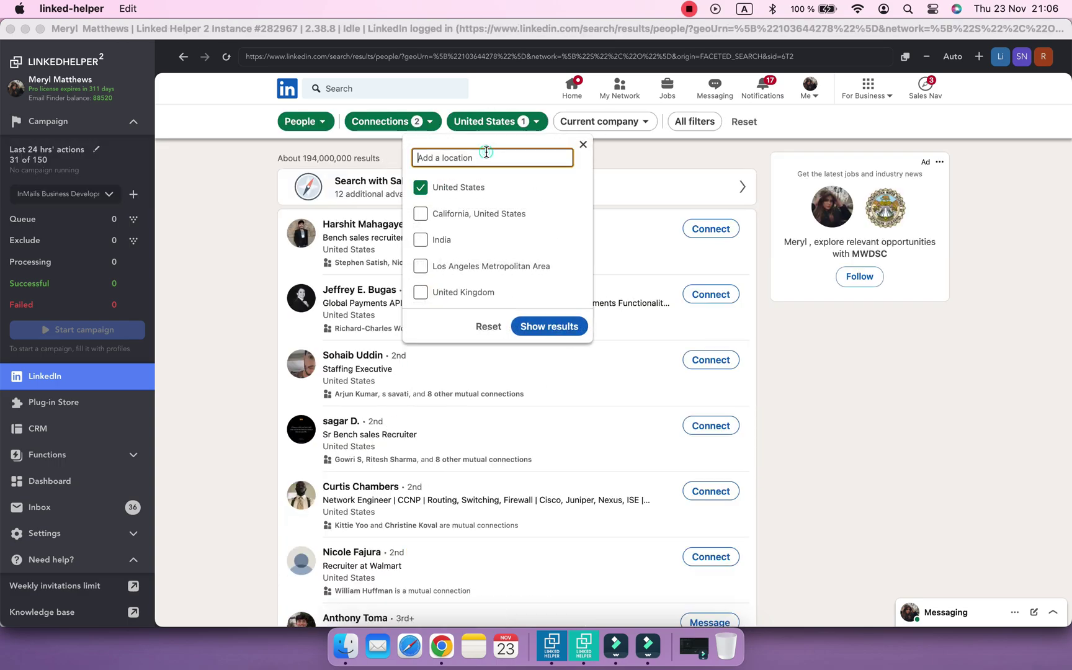
{"action": "type", "text": "canada"}
{"action": "left_click", "coordinate": [470, 193]}
{"action": "left_click", "coordinate": [544, 352]}
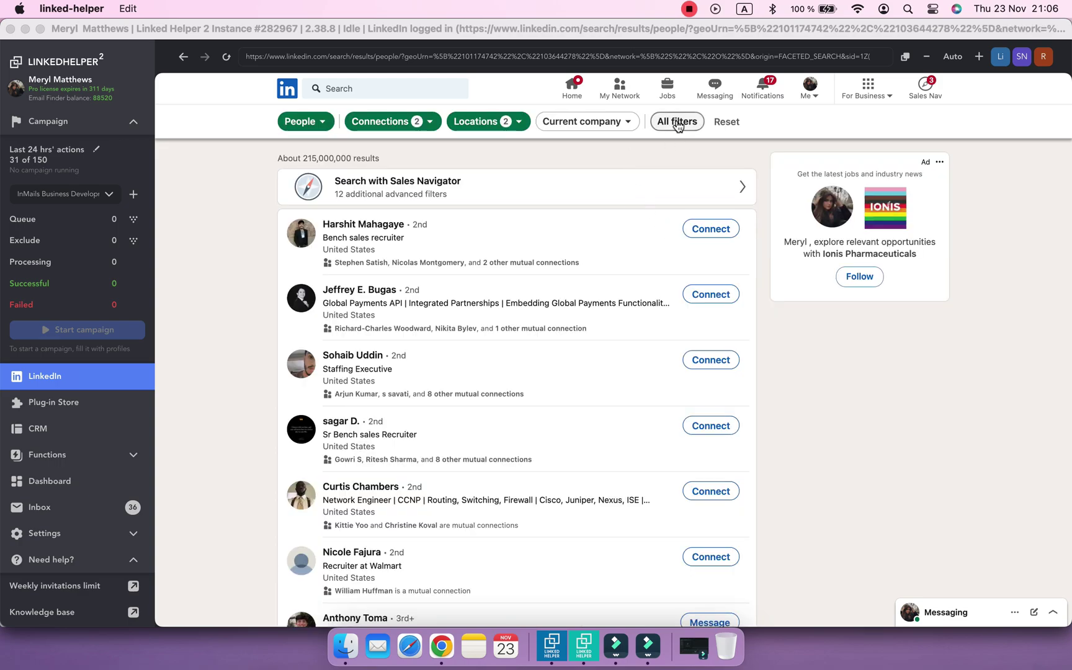
- Filter service categories to Business Consulting and Consulting, then queue leads from the current page
{"action": "left_click", "coordinate": [678, 124]}
{"action": "scroll", "coordinate": [871, 421], "scroll_direction": "down", "scroll_amount": 3}
{"action": "scroll", "coordinate": [871, 422], "scroll_direction": "down", "scroll_amount": 10}
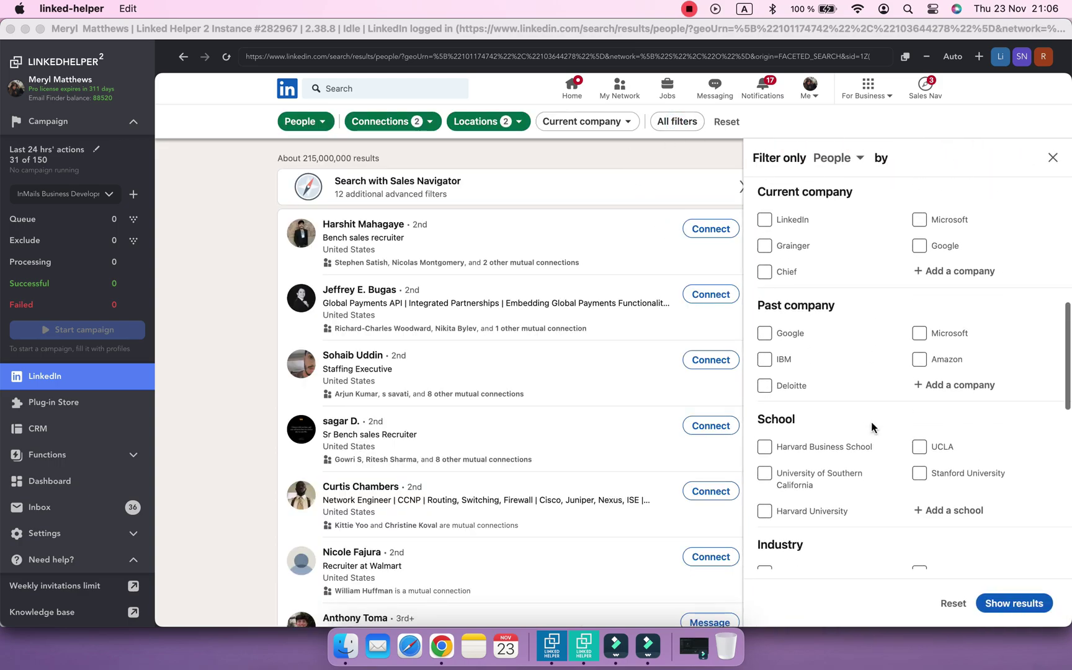
{"action": "scroll", "coordinate": [872, 425], "scroll_direction": "down", "scroll_amount": 8}
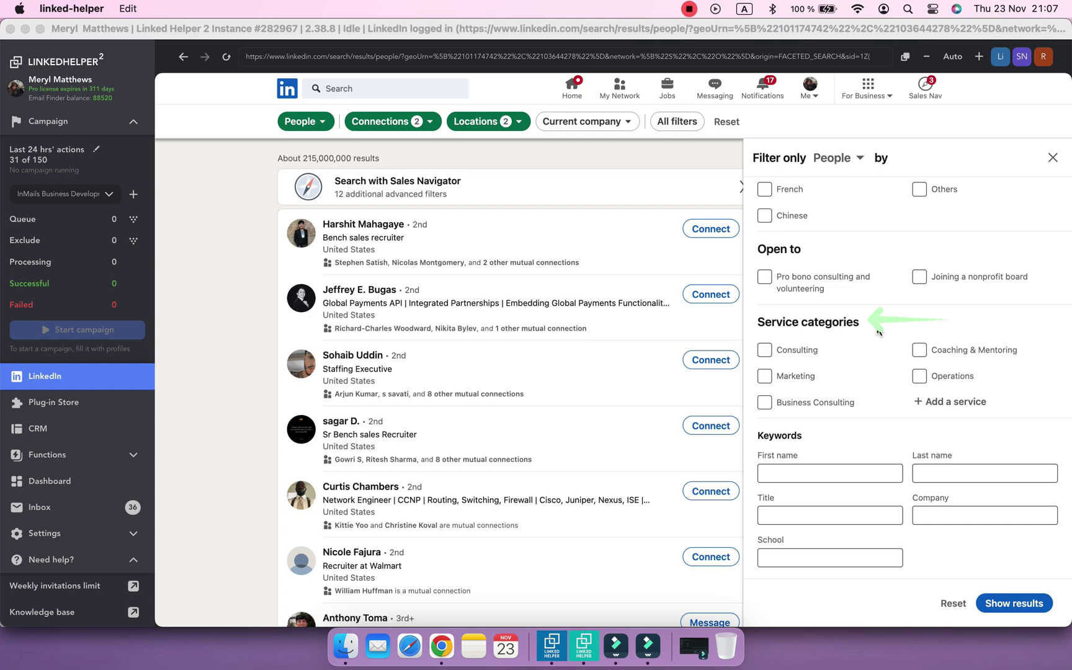
{"action": "left_click", "coordinate": [863, 404]}
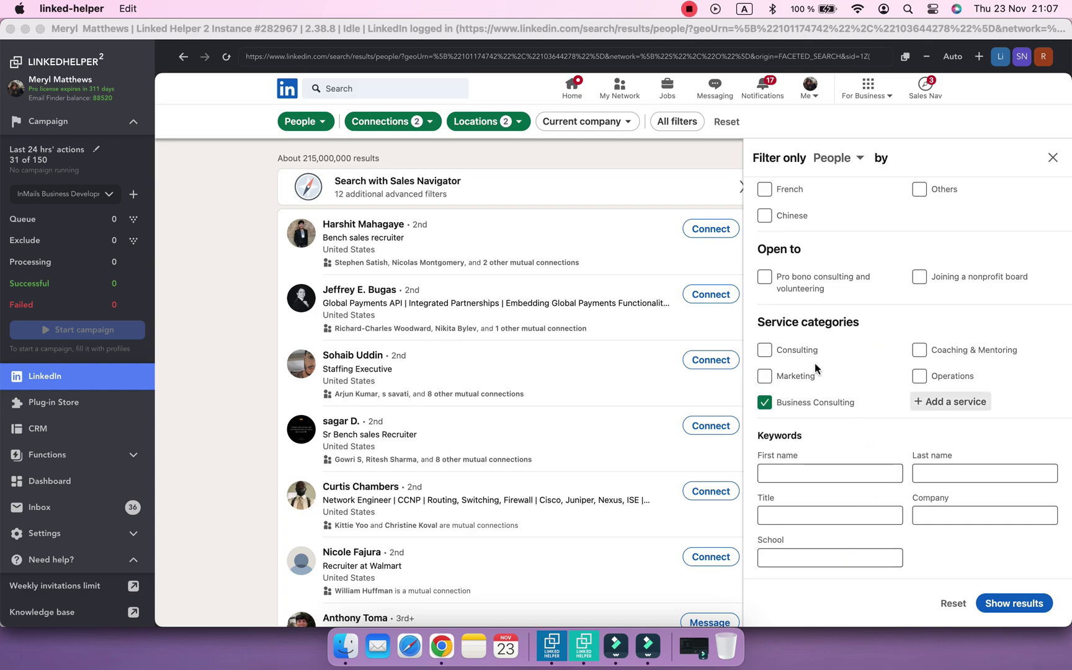
{"action": "left_click", "coordinate": [783, 350]}
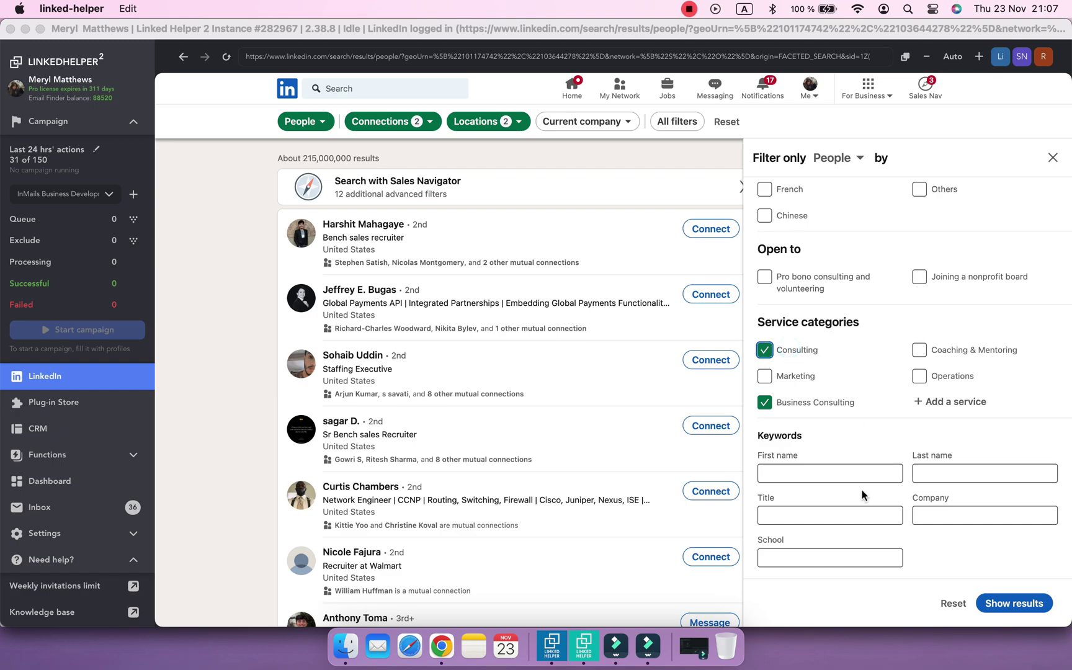
{"action": "left_click", "coordinate": [1008, 602]}
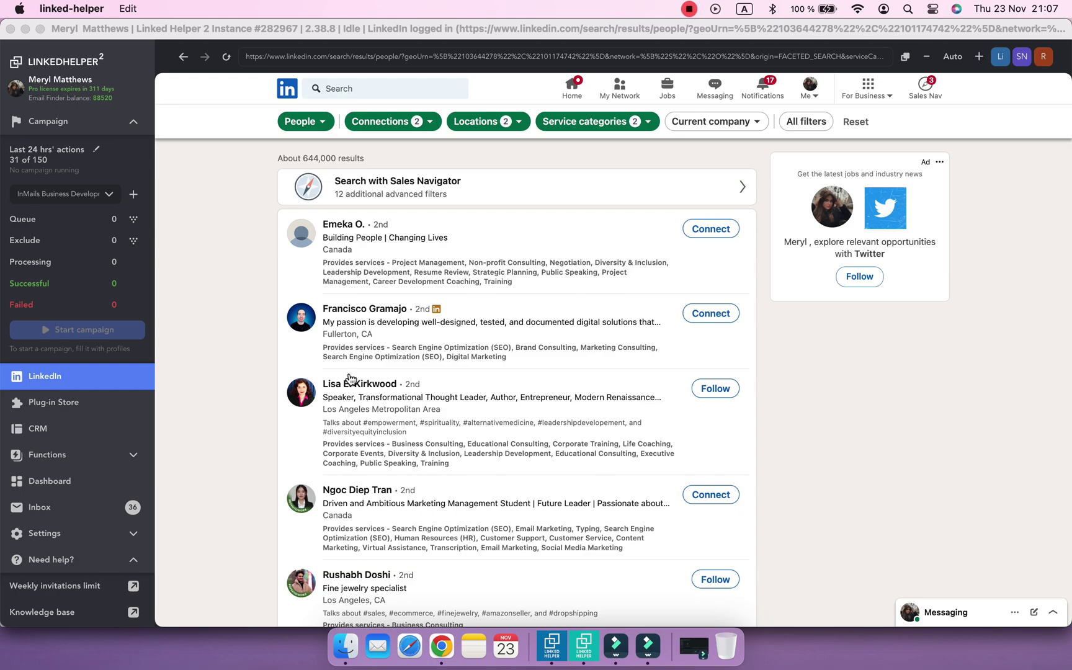
{"action": "left_click", "coordinate": [132, 222]}
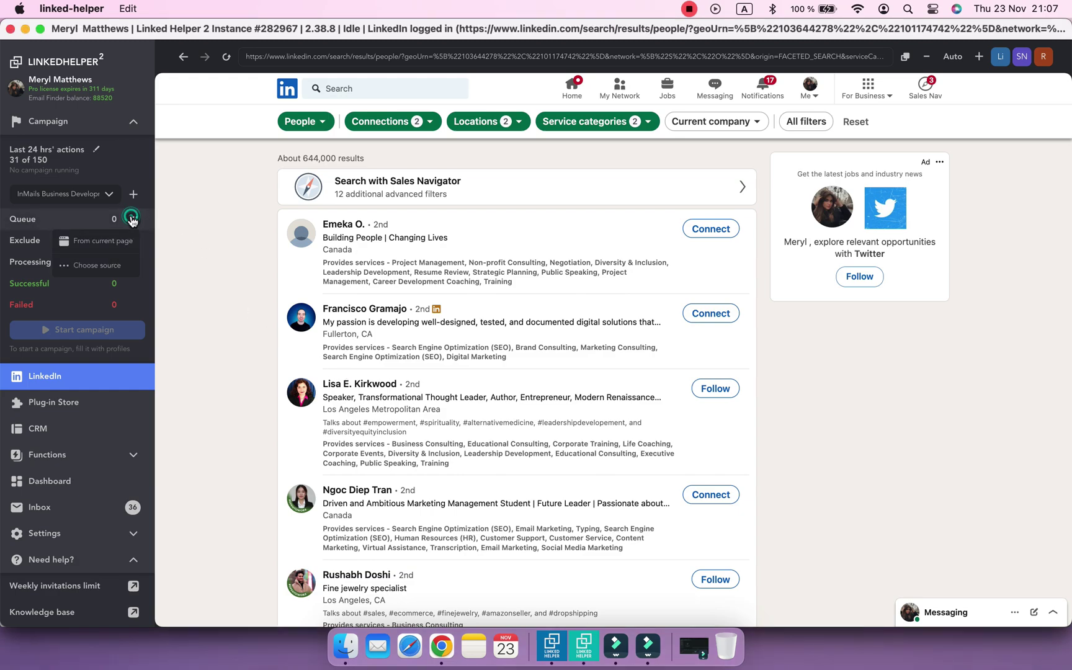
{"action": "left_click", "coordinate": [122, 241]}
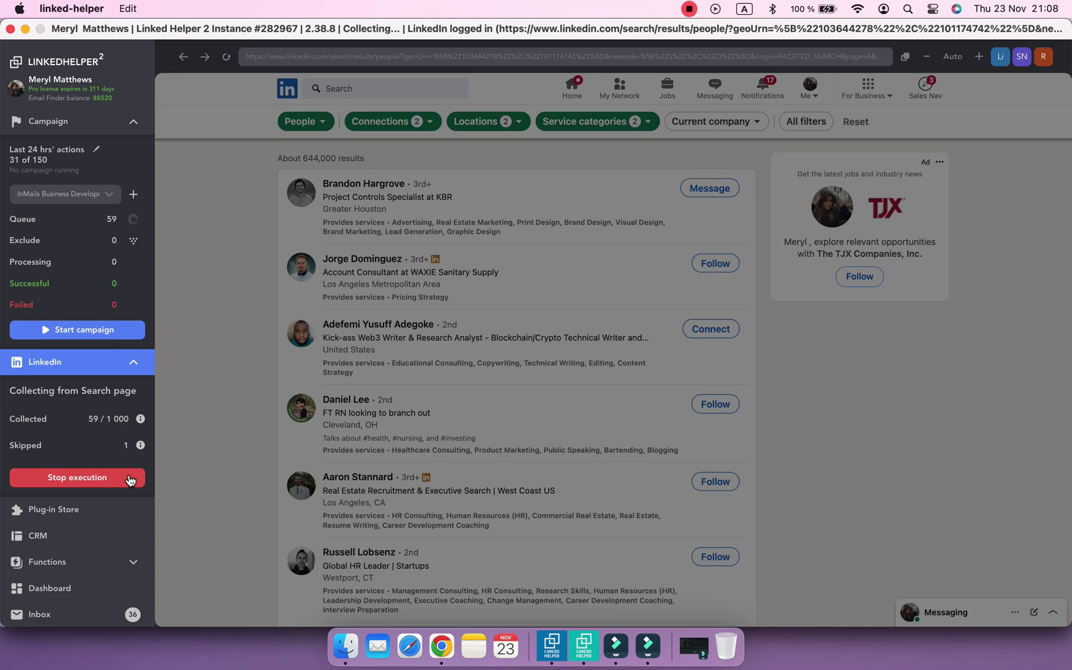
- Stop collecting at 59 leads and open the InMail action's queue
{"action": "left_click", "coordinate": [127, 478]}
{"action": "left_click", "coordinate": [60, 129]}
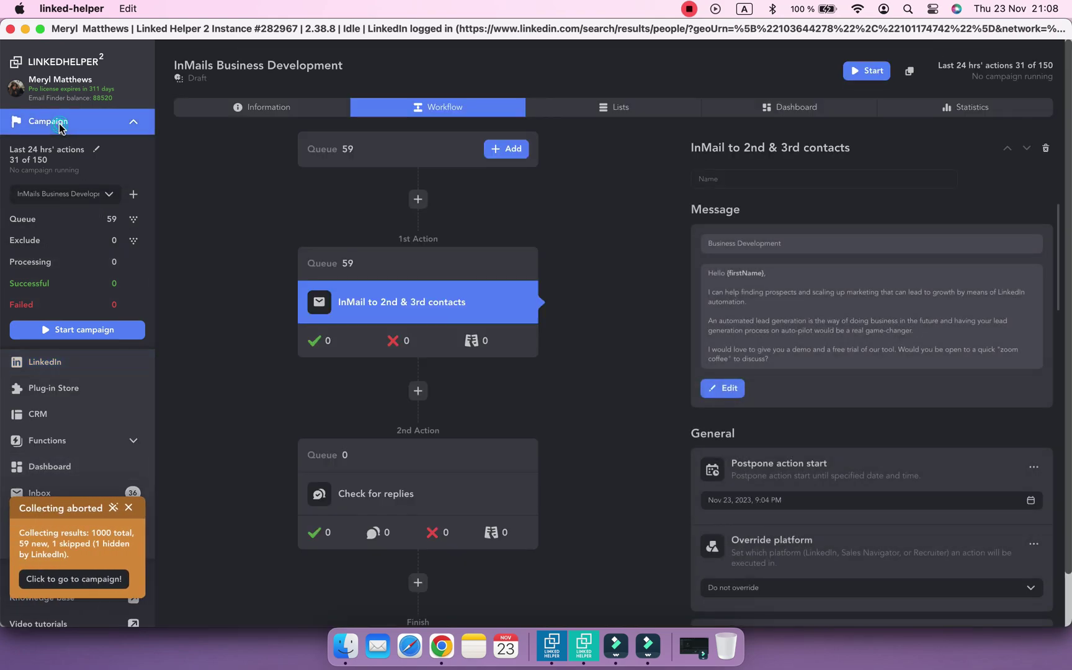
{"action": "left_click", "coordinate": [333, 263]}
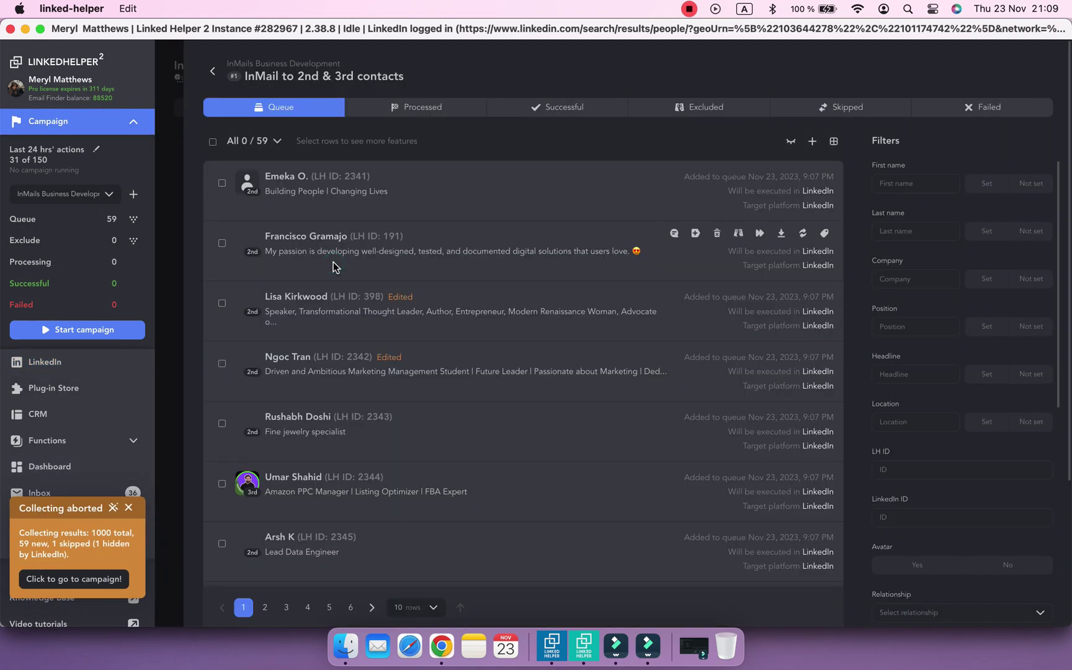
- Open a queued lead's LinkedIn profile and start a new message to them
{"action": "left_click", "coordinate": [317, 298]}
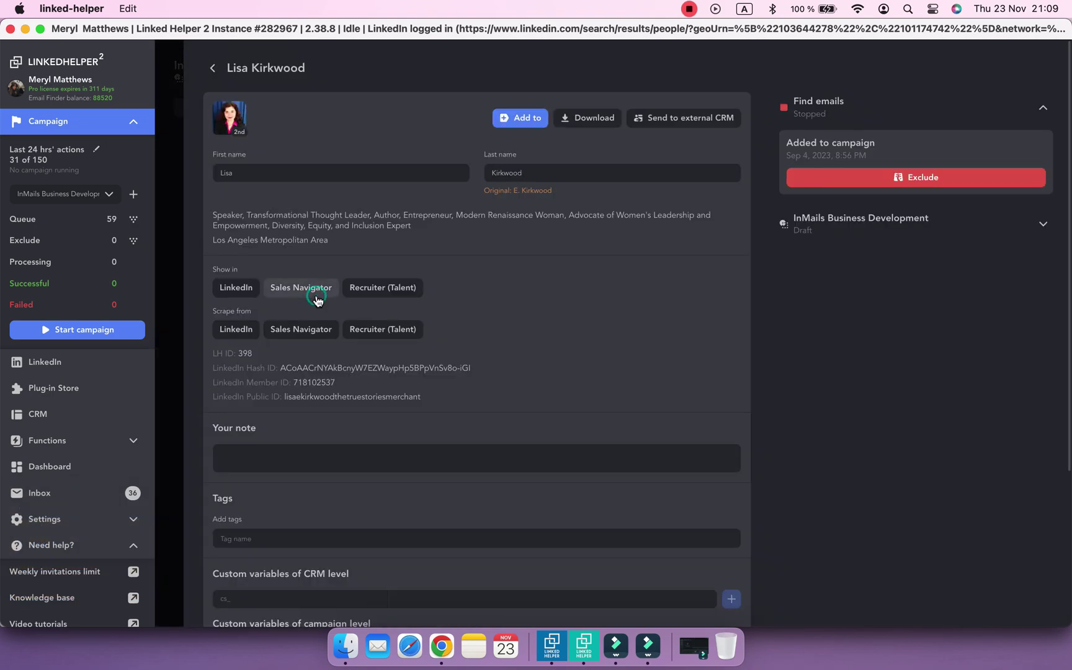
{"action": "left_click", "coordinate": [240, 291]}
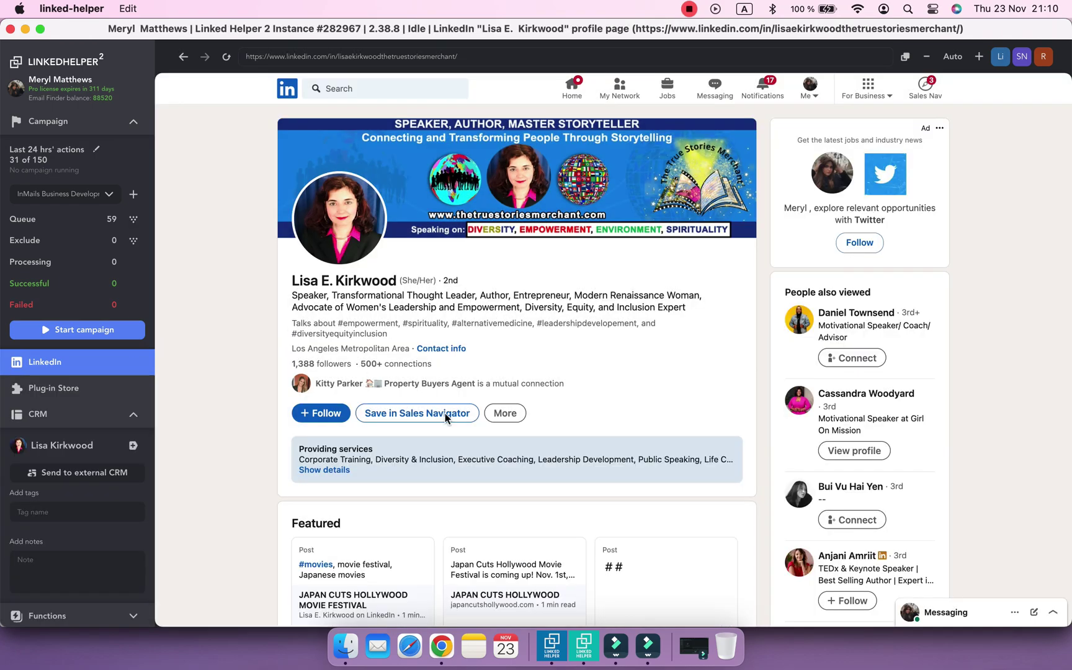
{"action": "left_click", "coordinate": [503, 413]}
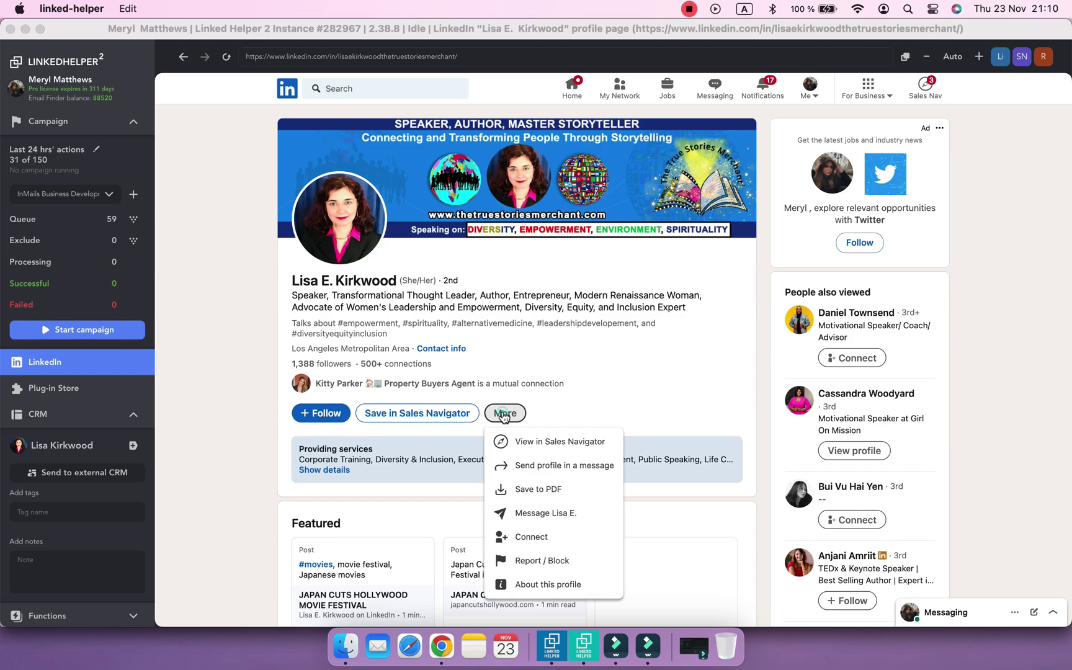
{"action": "left_click", "coordinate": [552, 516]}
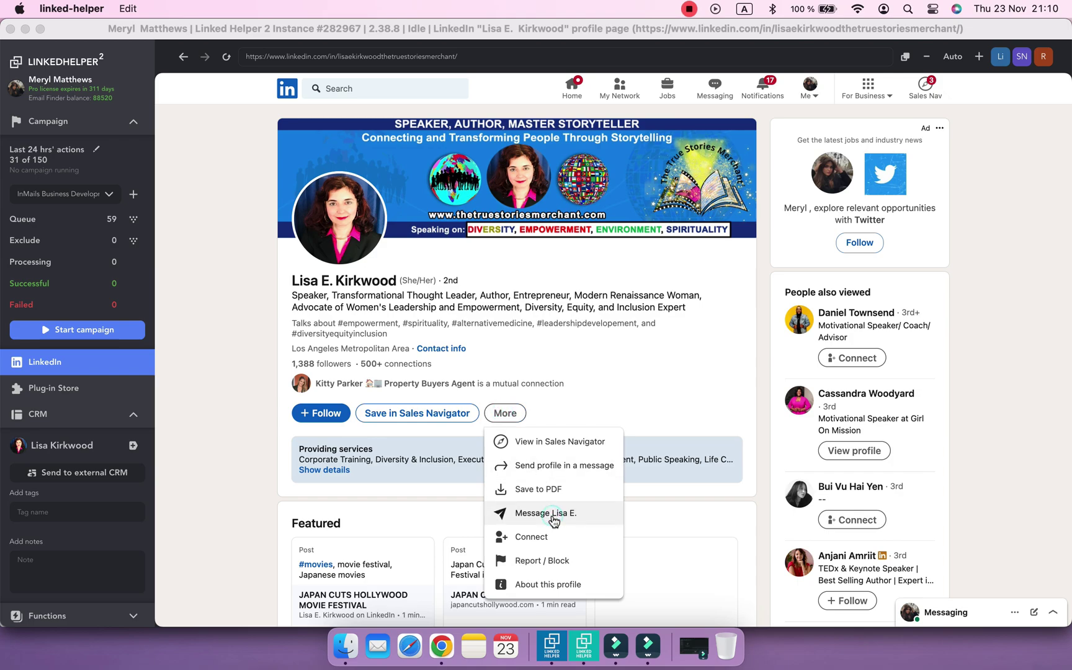
{"action": "left_click", "coordinate": [546, 513]}
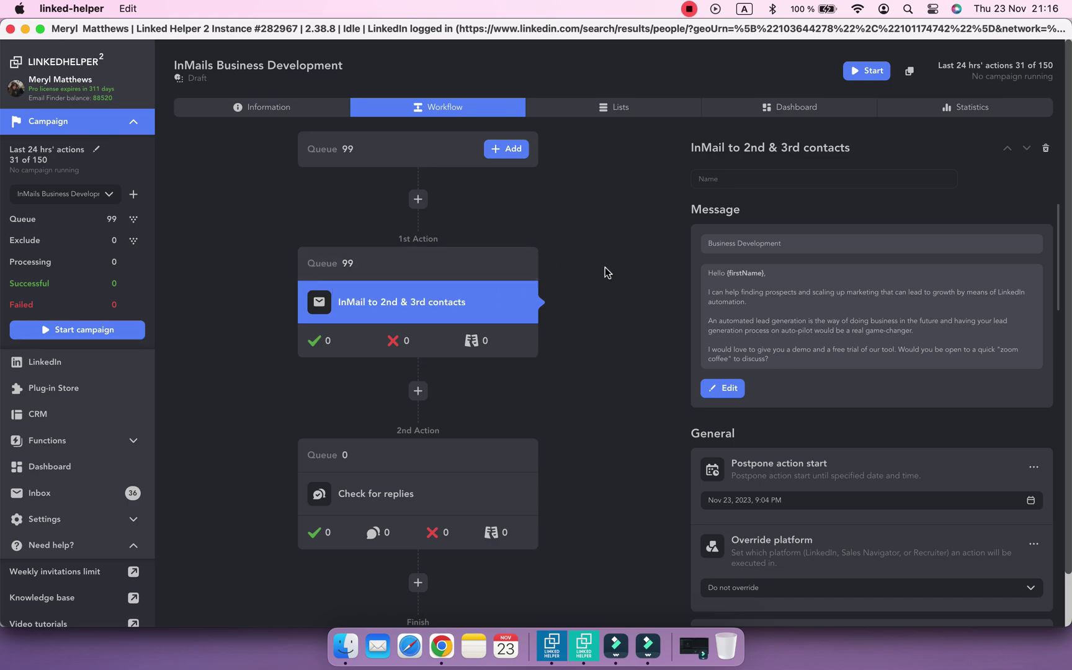
- Filter the InMail queue to Premium = Yes and select all 22 profiles
{"action": "left_click", "coordinate": [510, 260]}
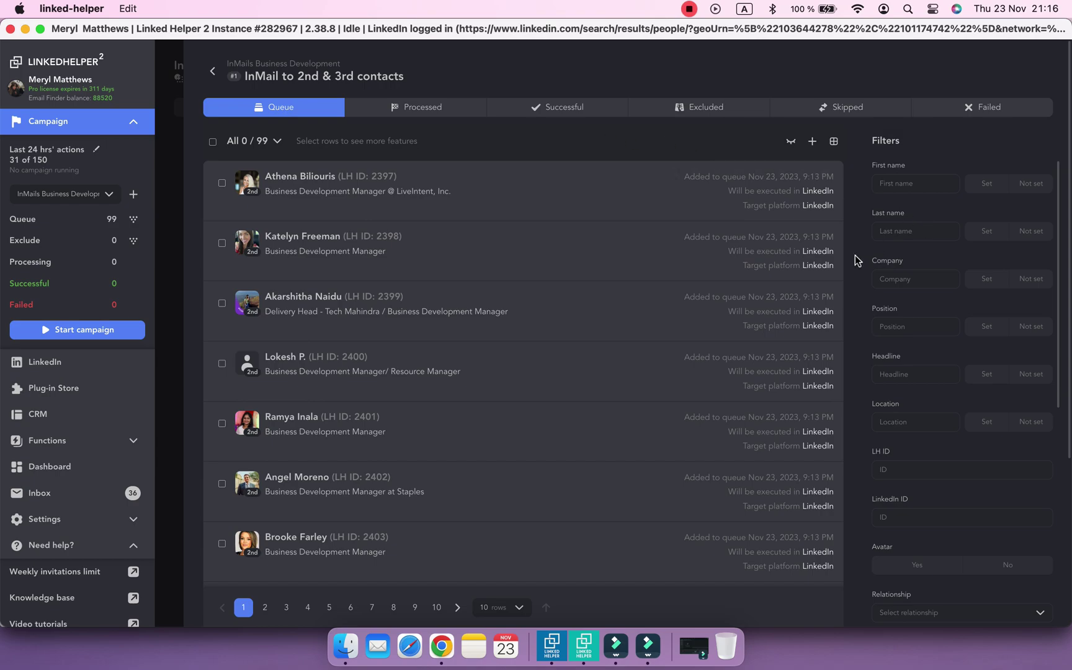
{"action": "scroll", "coordinate": [855, 259], "scroll_direction": "down", "scroll_amount": 5}
{"action": "scroll", "coordinate": [907, 306], "scroll_direction": "down", "scroll_amount": 6}
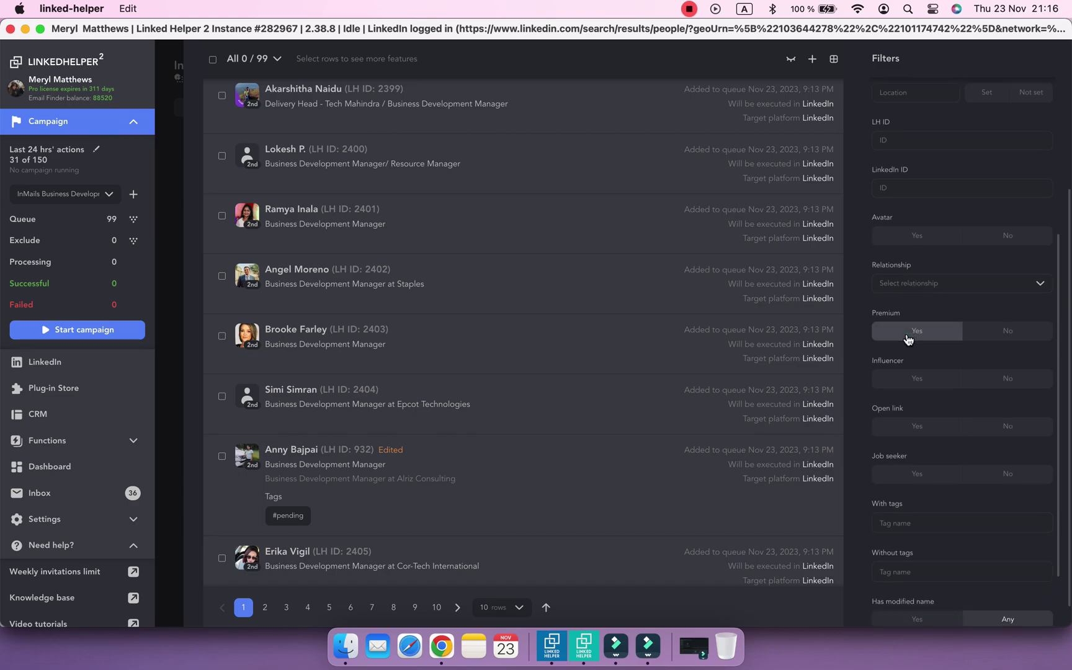
{"action": "left_click", "coordinate": [910, 335]}
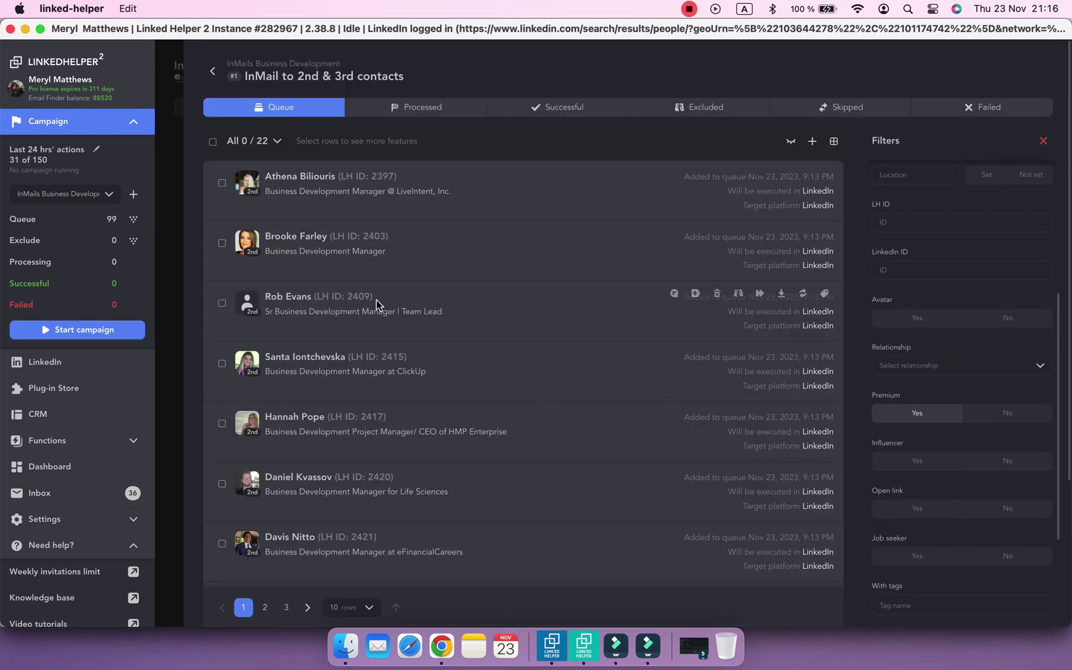
{"action": "left_click", "coordinate": [212, 143]}
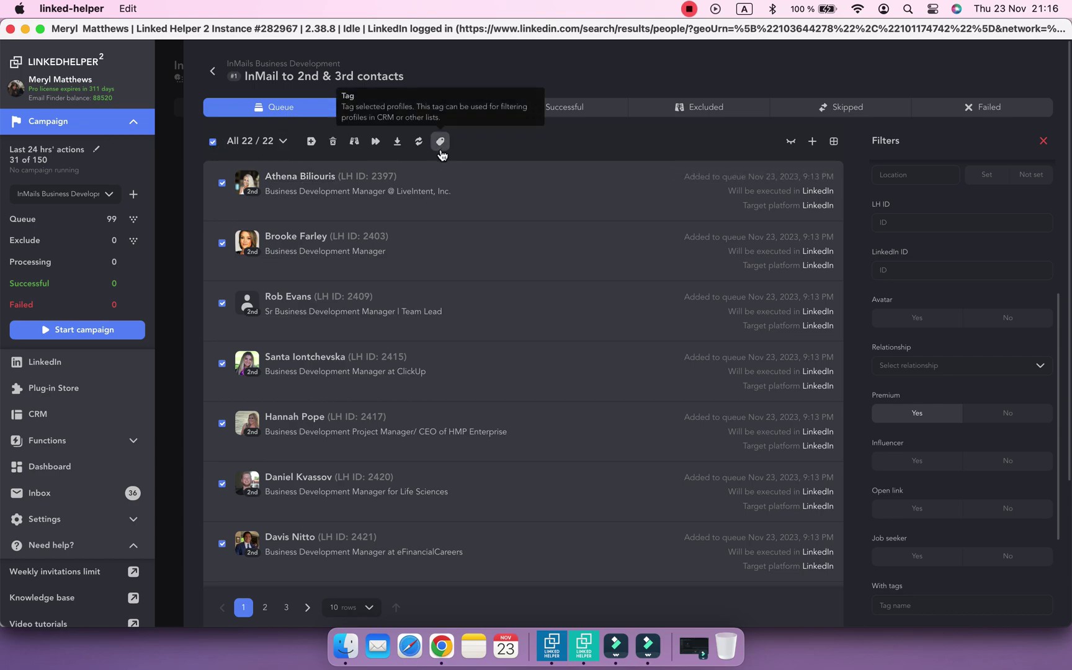
- Browse the CRM plug-ins in the plug-in store, then return to the queue
{"action": "left_click", "coordinate": [93, 389]}
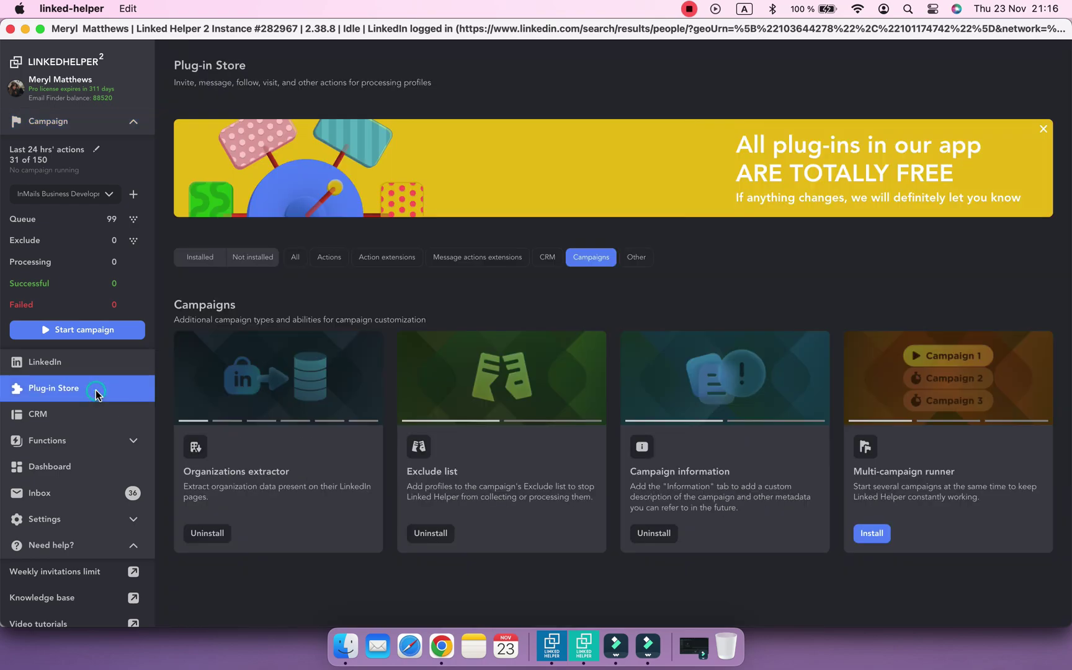
{"action": "left_click", "coordinate": [548, 258]}
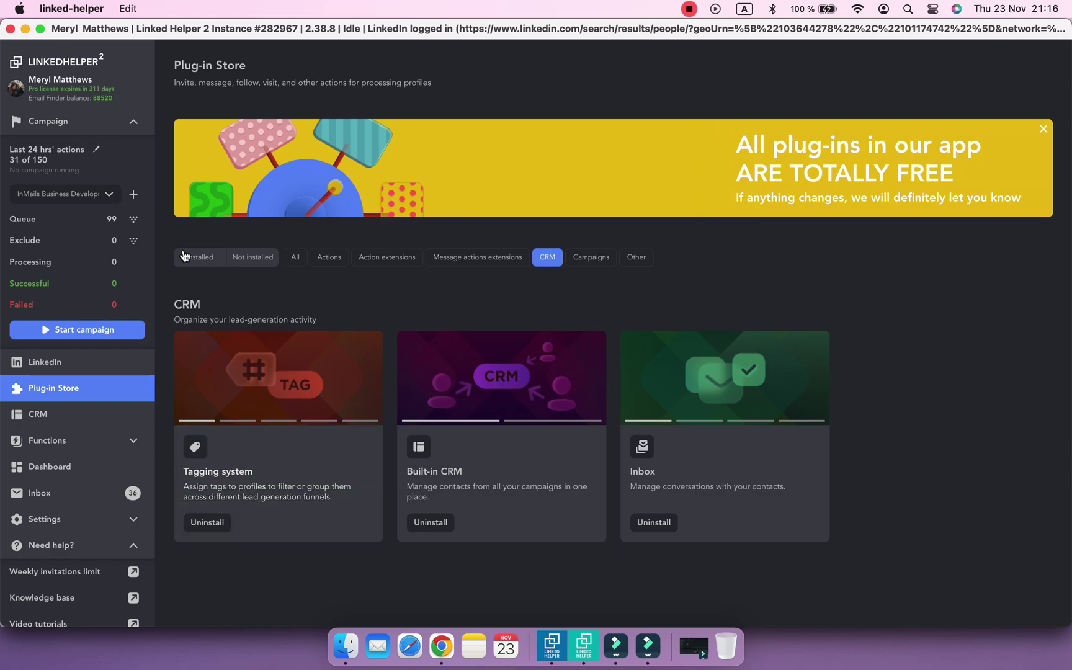
{"action": "left_click", "coordinate": [62, 128]}
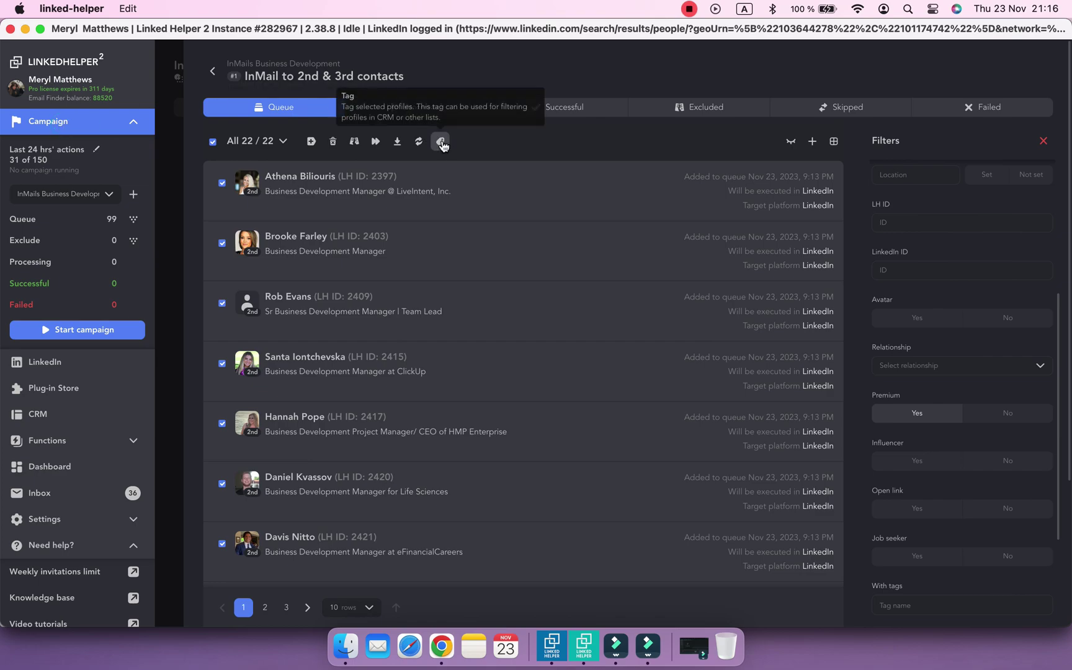
- Create a #premium tag and apply it to the selected profiles
{"action": "left_click", "coordinate": [441, 142]}
{"action": "left_click", "coordinate": [428, 303]}
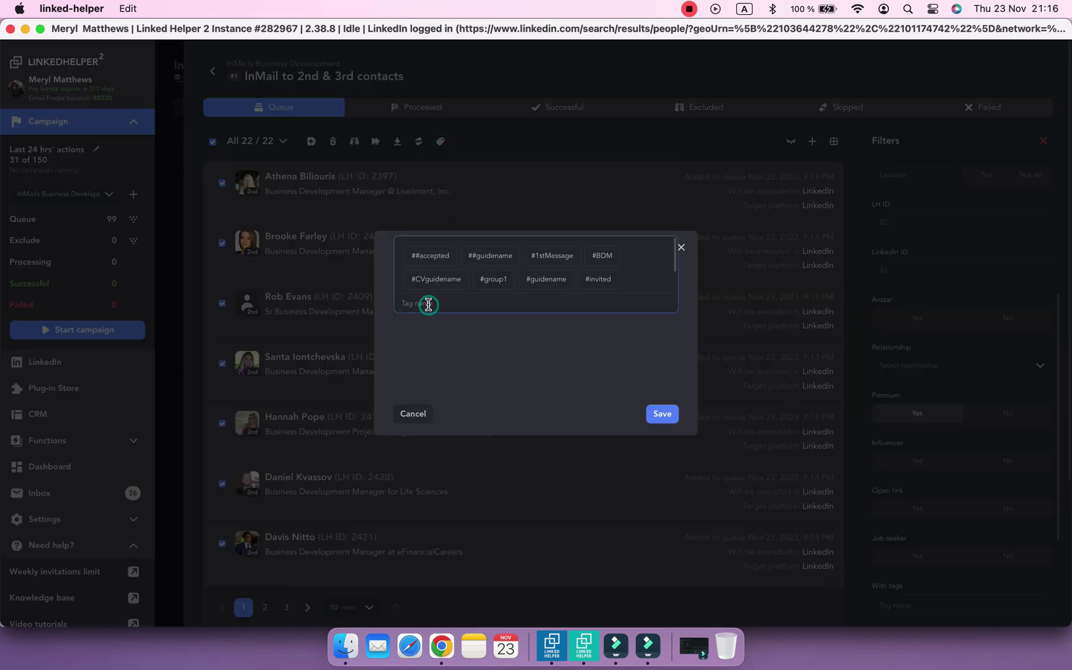
{"action": "type", "text": "prem"}
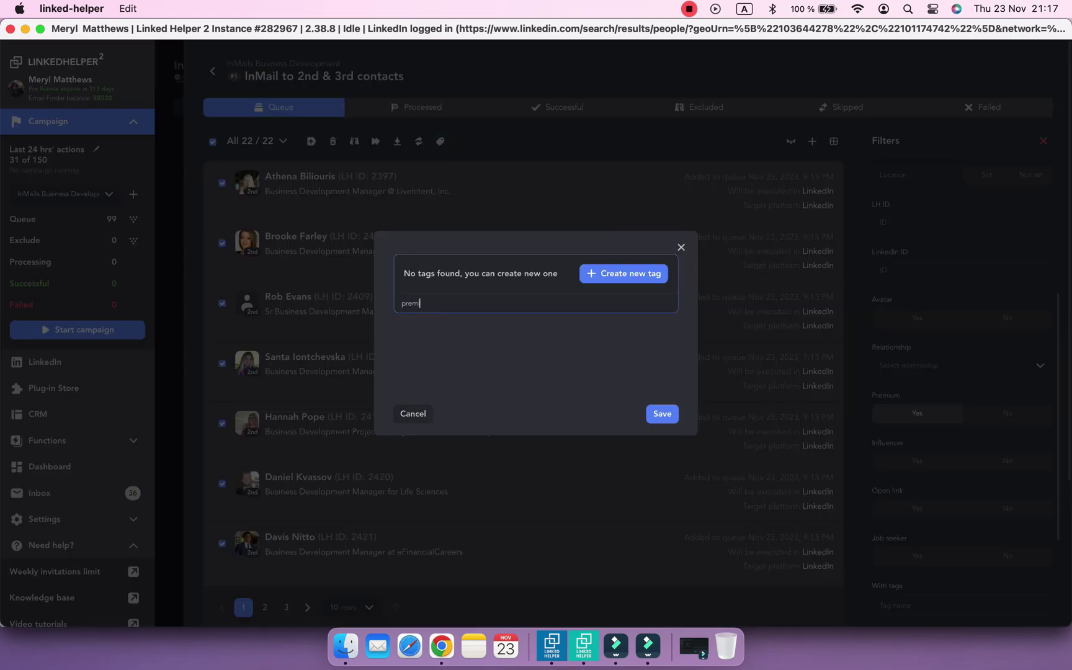
{"action": "type", "text": "ium"}
{"action": "left_click", "coordinate": [615, 274]}
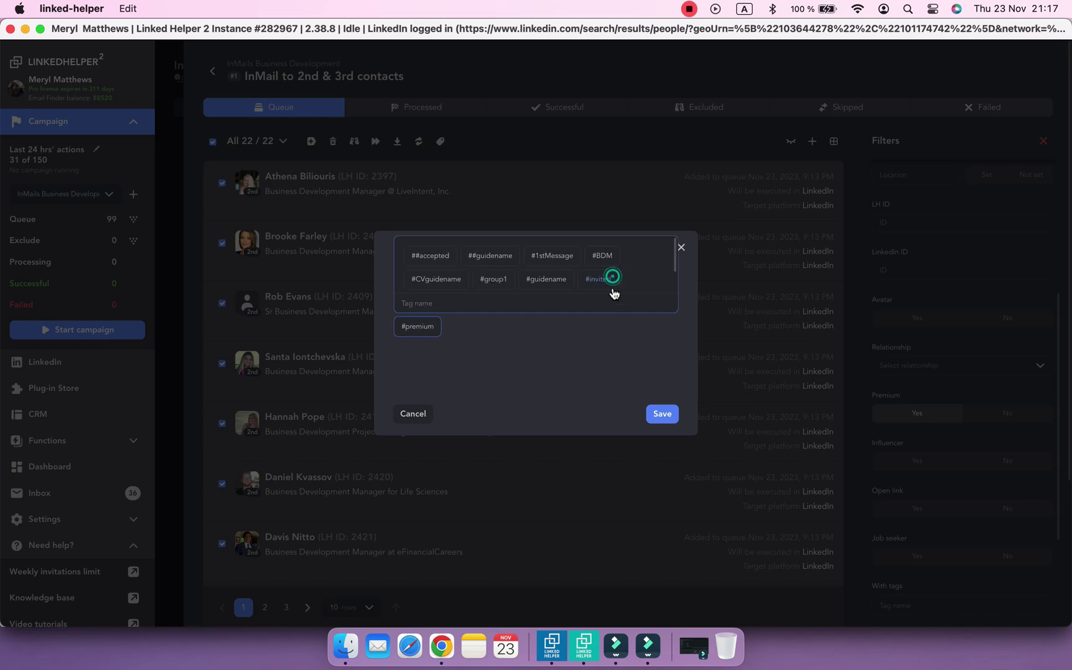
{"action": "left_click", "coordinate": [656, 417]}
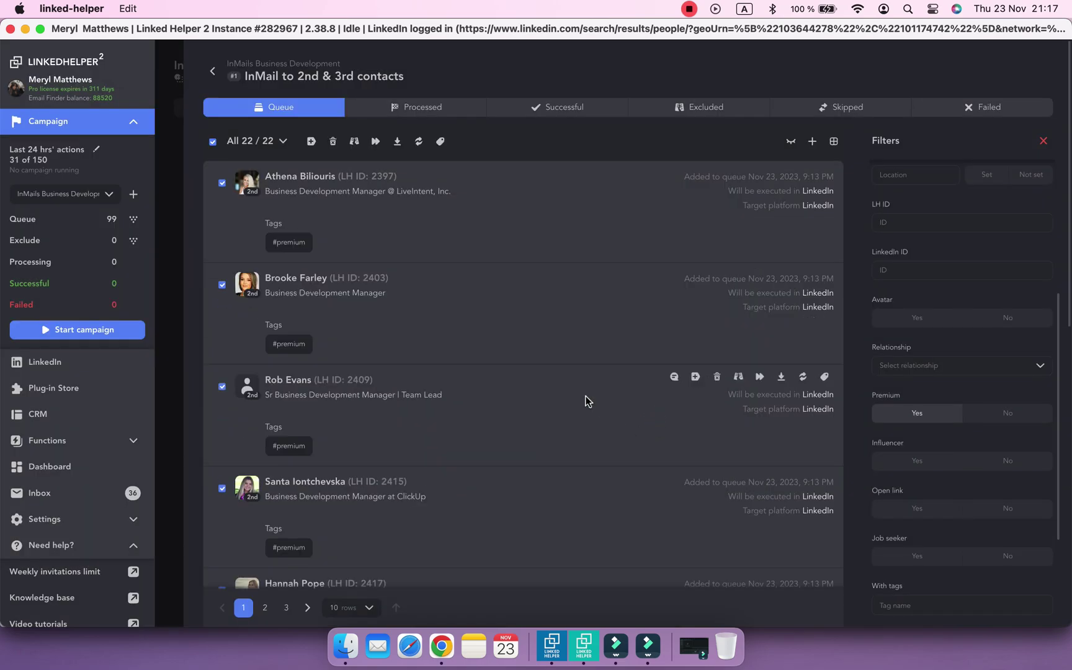
- Reset the queue filters and filter to profiles without the #premium tag
{"action": "left_click", "coordinate": [1044, 142]}
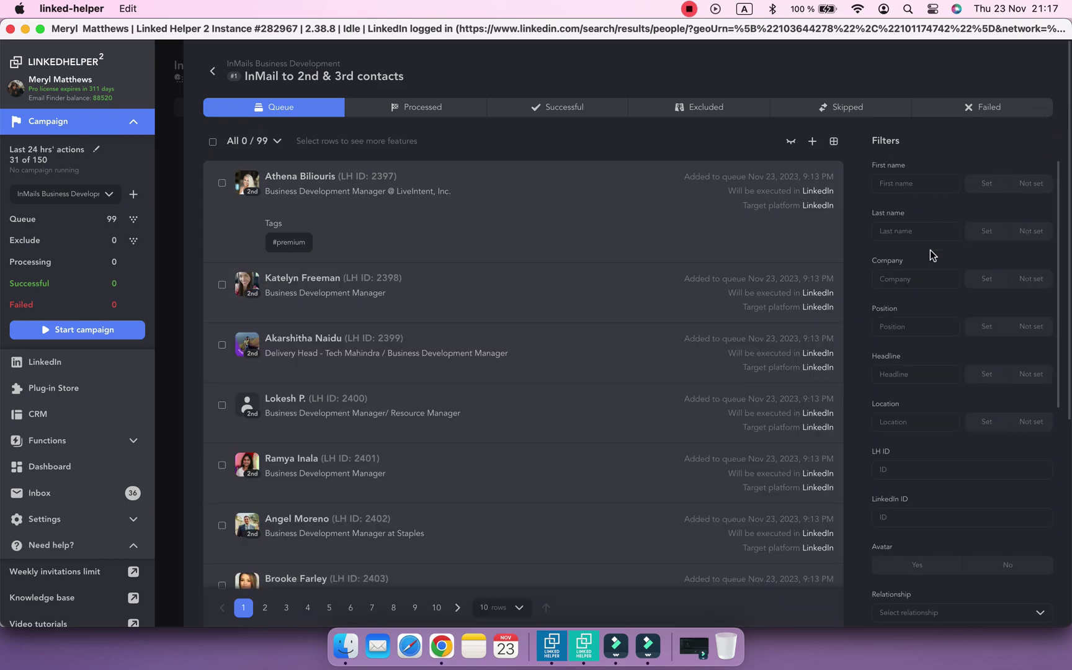
{"action": "scroll", "coordinate": [929, 250], "scroll_direction": "down", "scroll_amount": 10}
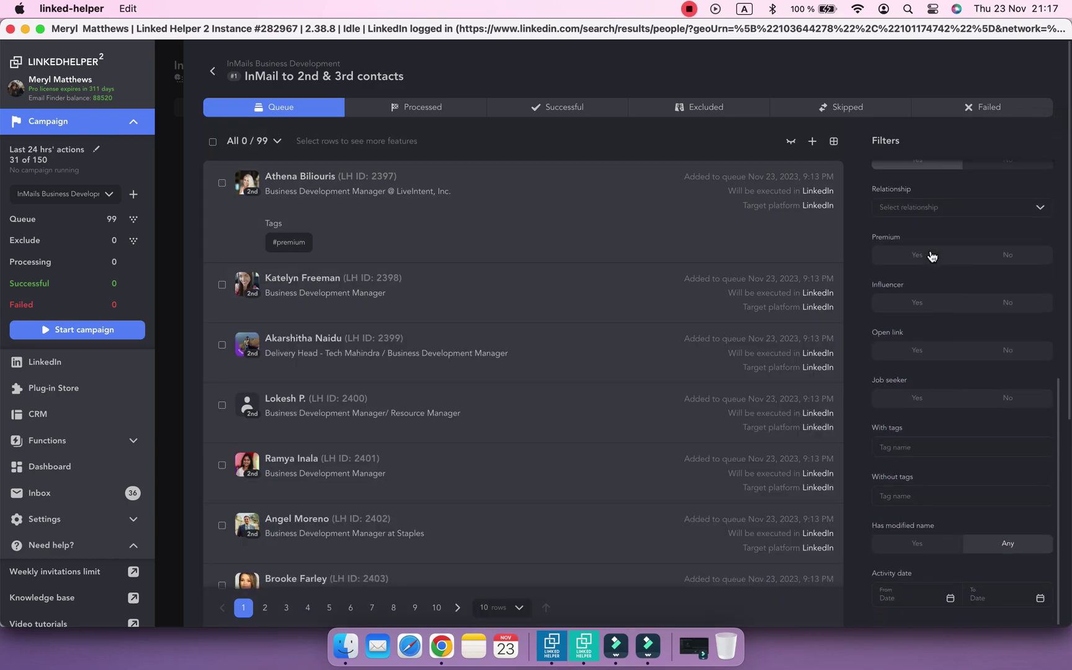
{"action": "left_click", "coordinate": [931, 255]}
{"action": "left_click", "coordinate": [917, 493]}
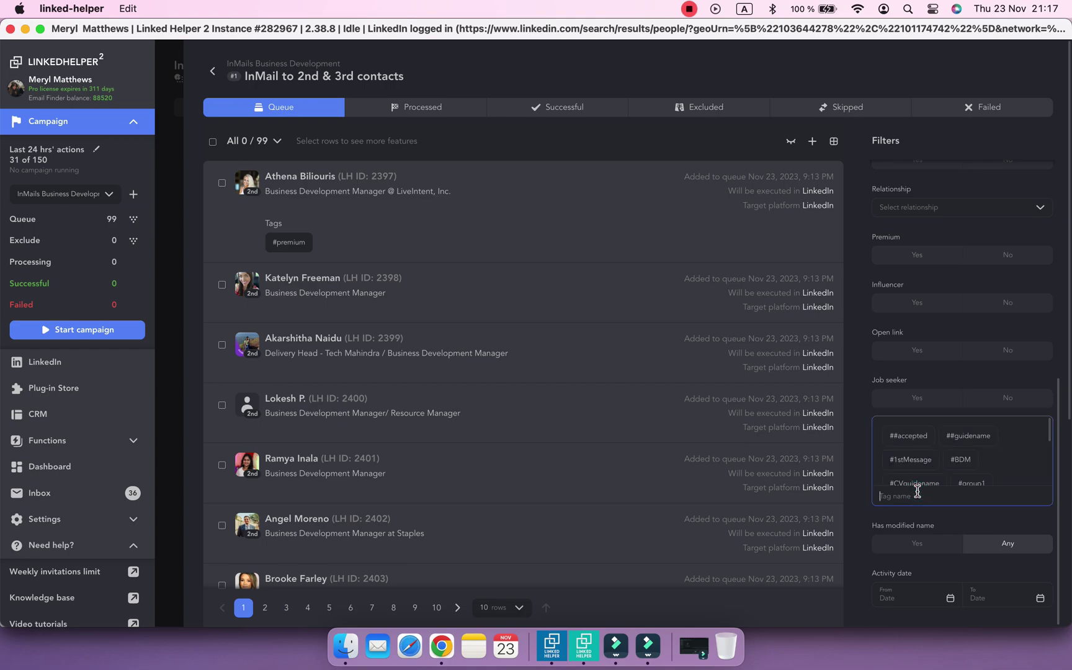
{"action": "type", "text": "pr"}
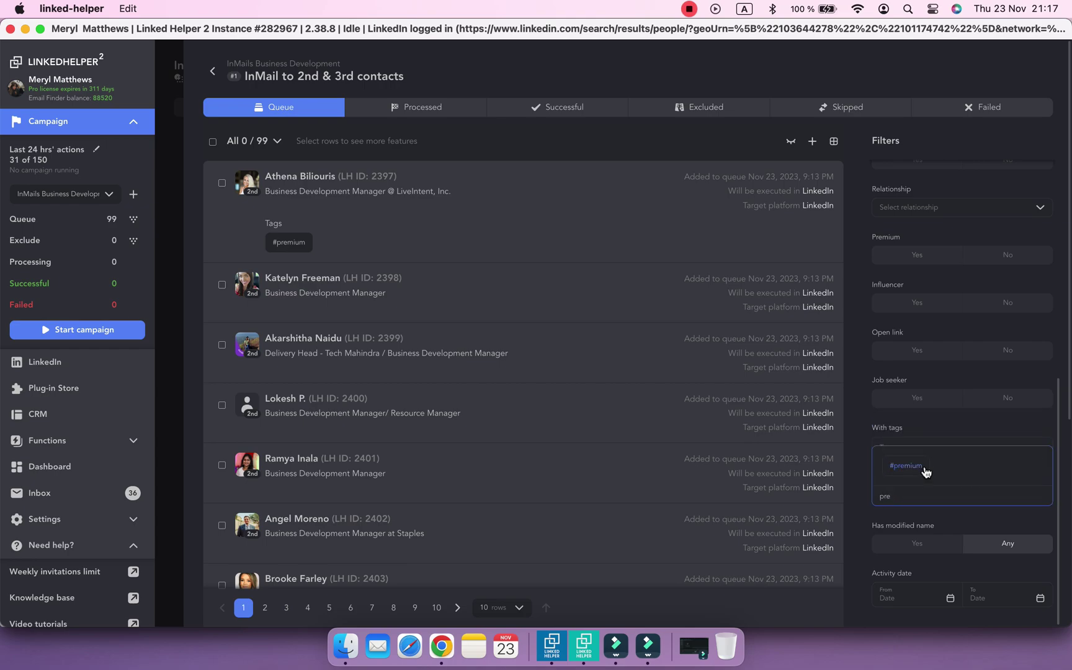
{"action": "type", "text": "e"}
{"action": "left_click", "coordinate": [905, 466]}
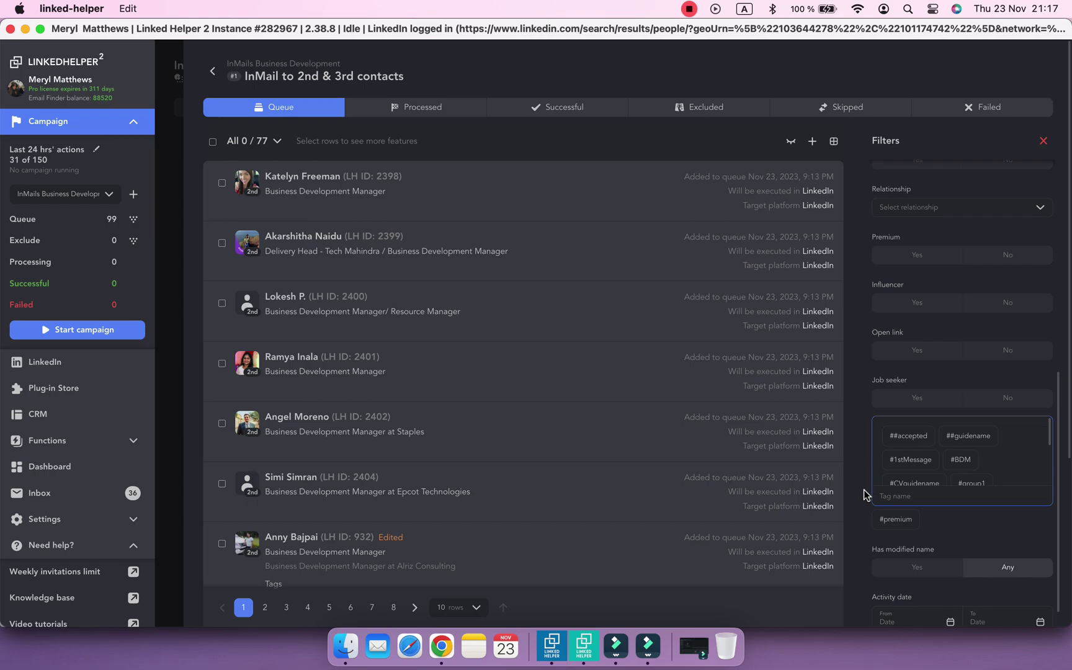
{"action": "left_click", "coordinate": [864, 494]}
- Select all 77 non-premium profiles, exclude them from the campaign, then clear filters
{"action": "left_click", "coordinate": [213, 142]}
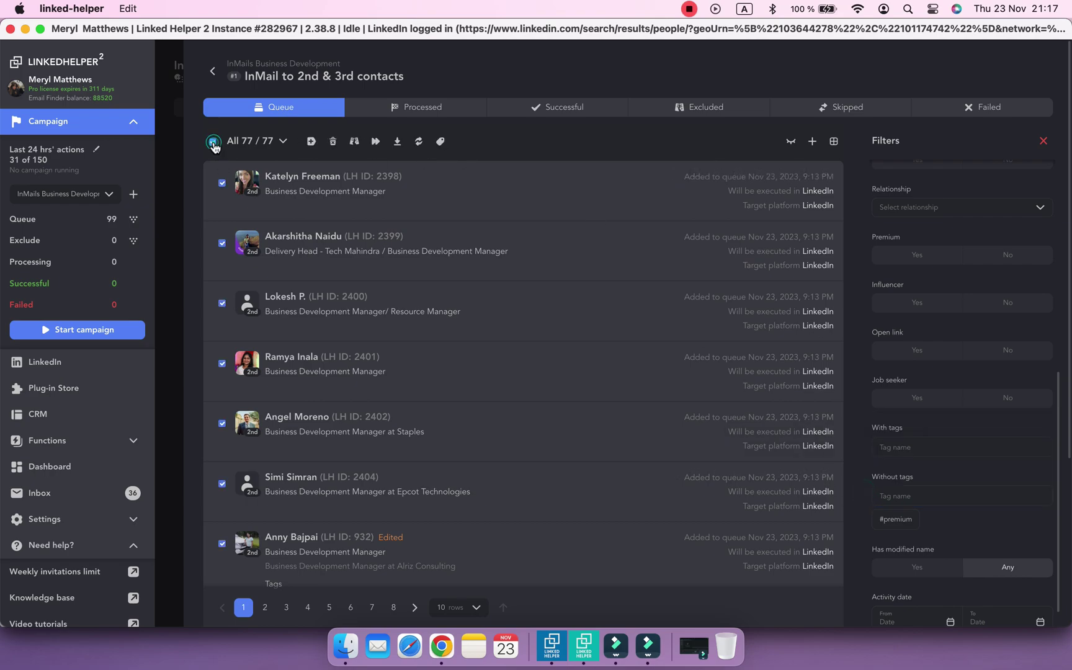
{"action": "left_click", "coordinate": [355, 143]}
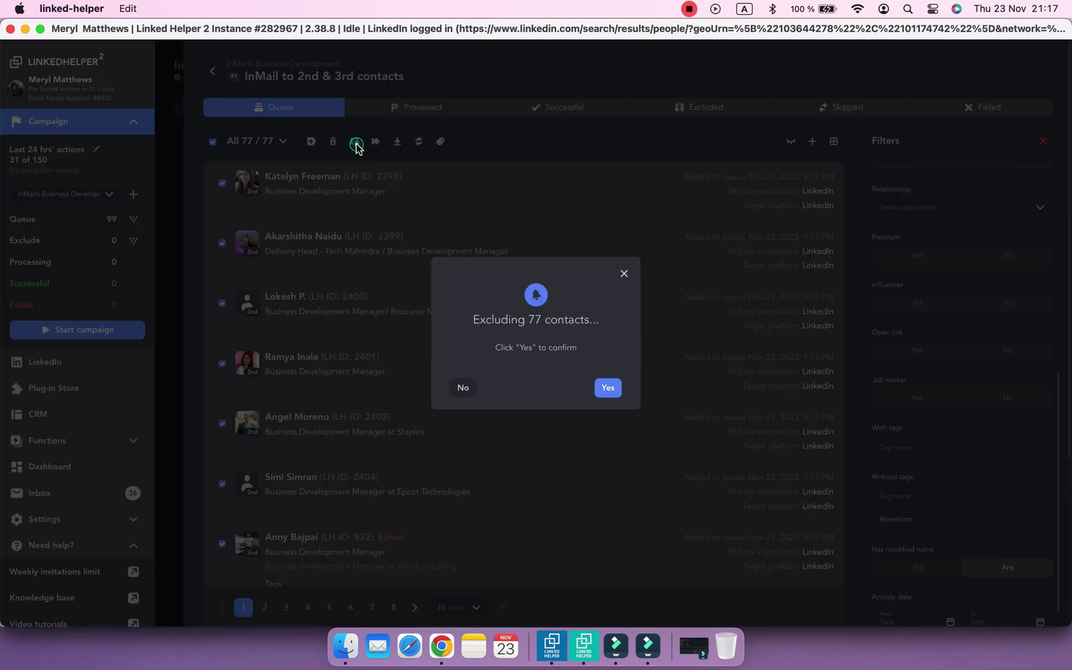
{"action": "left_click", "coordinate": [608, 389]}
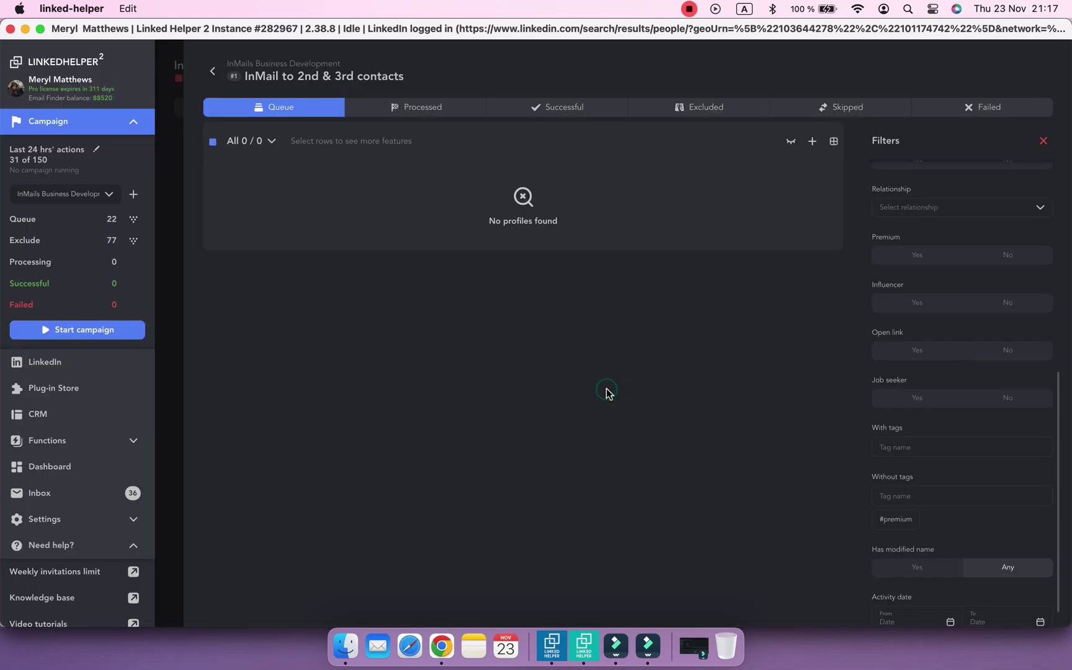
{"action": "left_click", "coordinate": [1043, 141]}
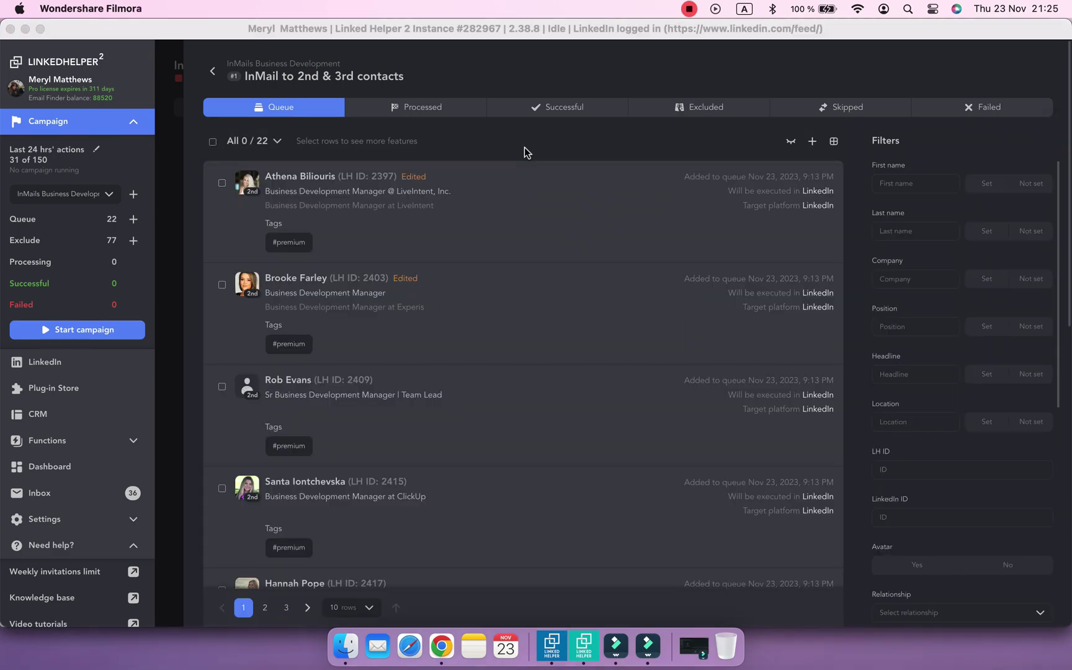
- Open the ClickUp lead's LinkedIn profile and confirm a message there shows as free InMail
{"action": "left_click", "coordinate": [524, 152]}
{"action": "scroll", "coordinate": [447, 290], "scroll_direction": "down", "scroll_amount": 5}
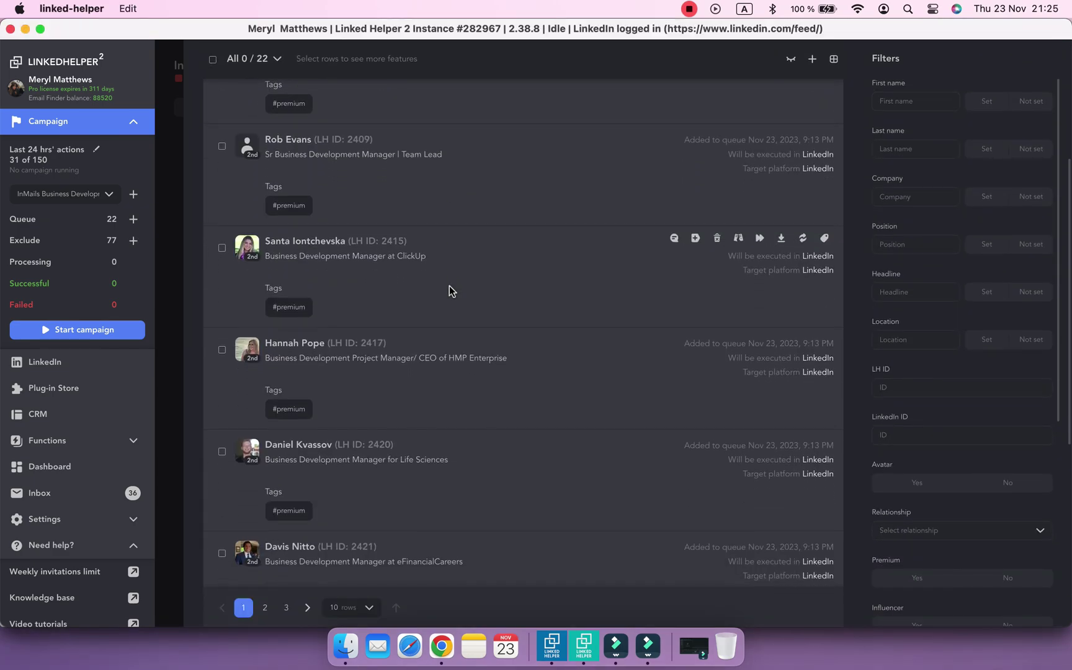
{"action": "left_click", "coordinate": [333, 242]}
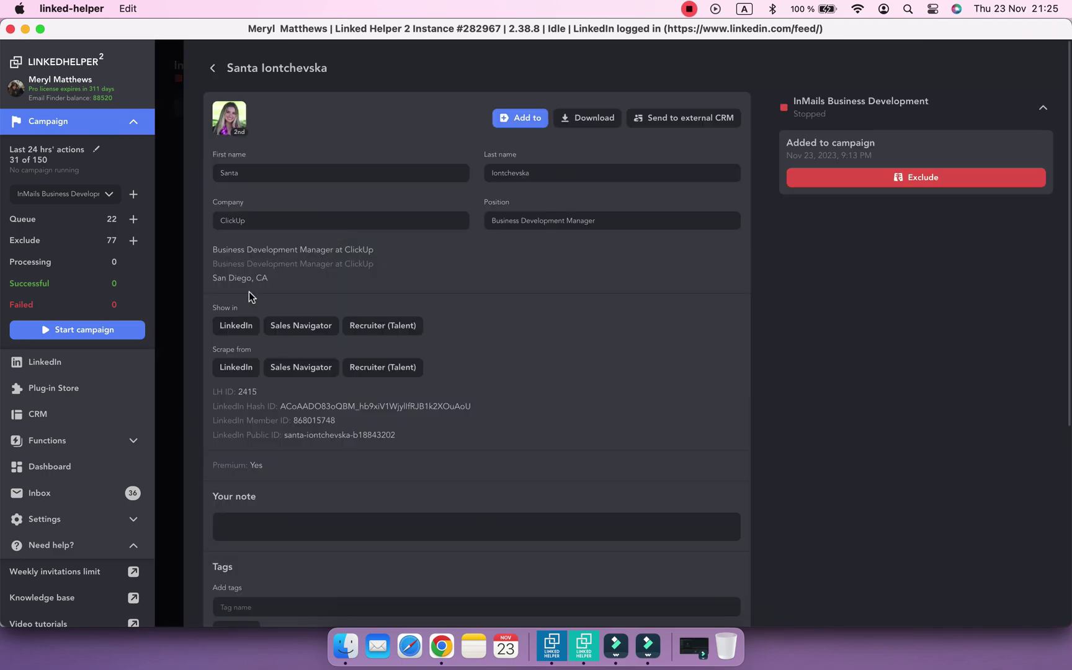
{"action": "left_click", "coordinate": [236, 327]}
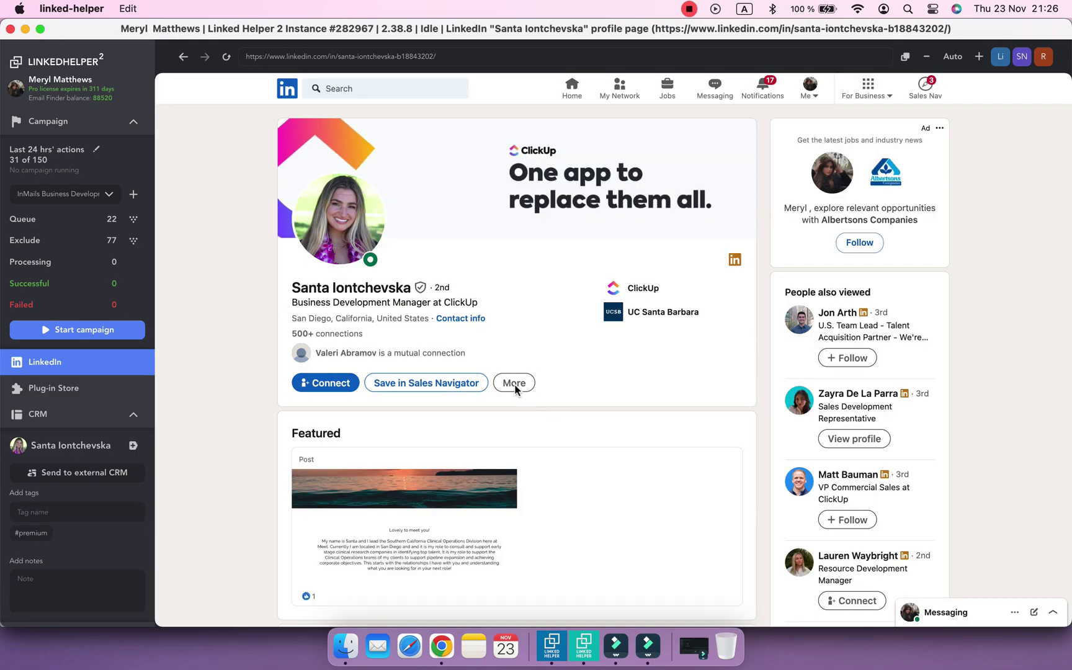
{"action": "left_click", "coordinate": [514, 385]}
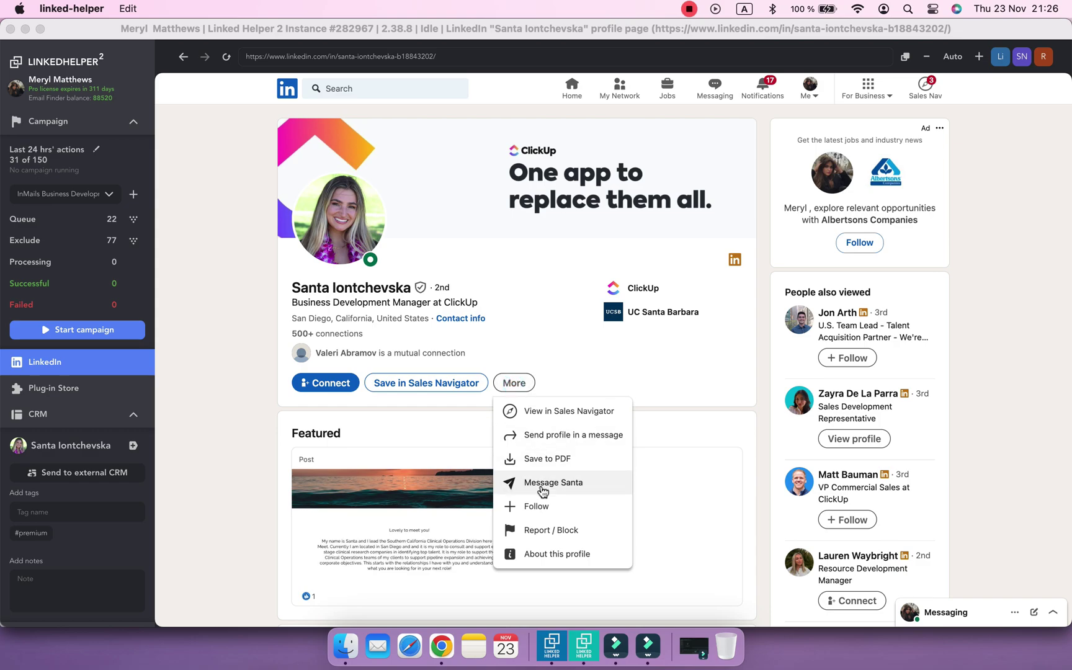
{"action": "left_click", "coordinate": [540, 482]}
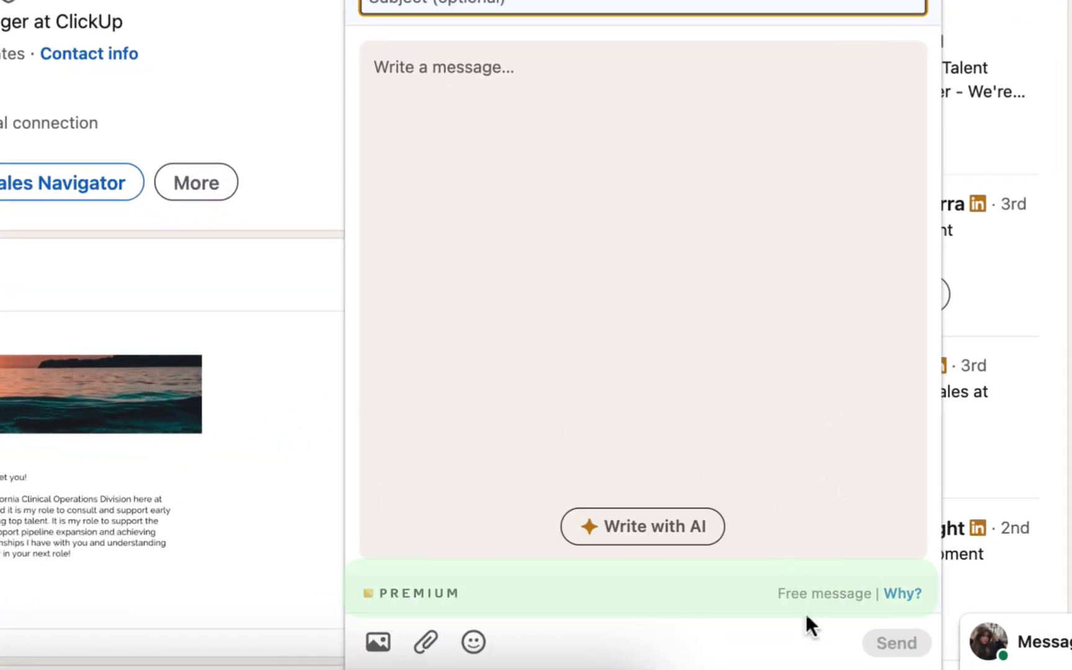
- Confirm free InMail for the HMP Enterprise lead, then start the InMails Business Development campaign
{"action": "scroll", "coordinate": [340, 462], "scroll_direction": "down", "scroll_amount": 1}
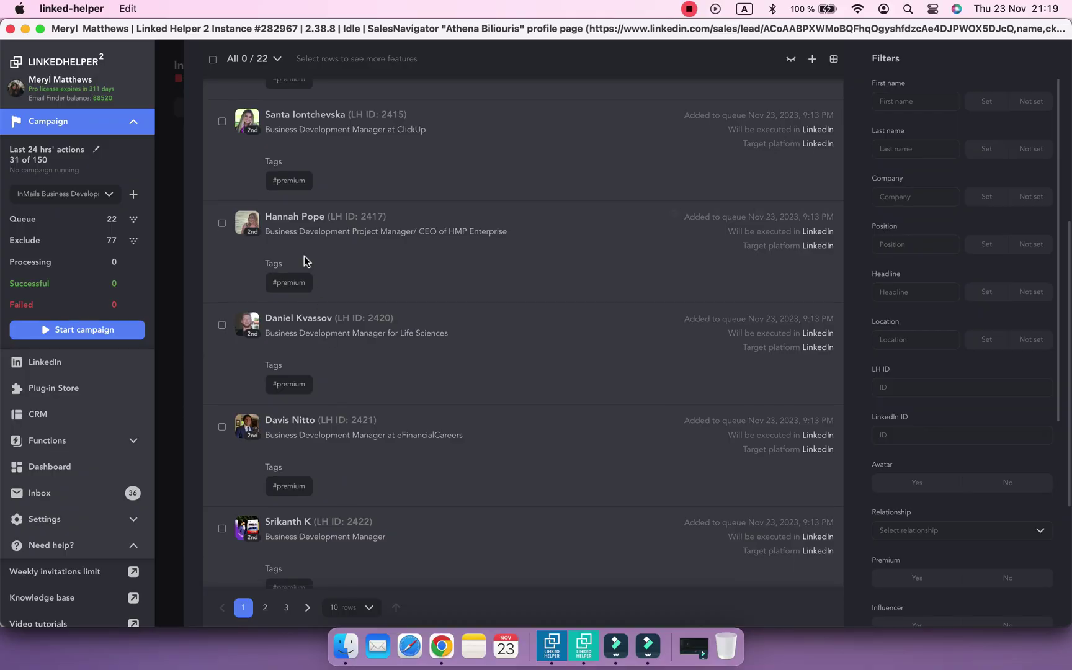
{"action": "left_click", "coordinate": [298, 218]}
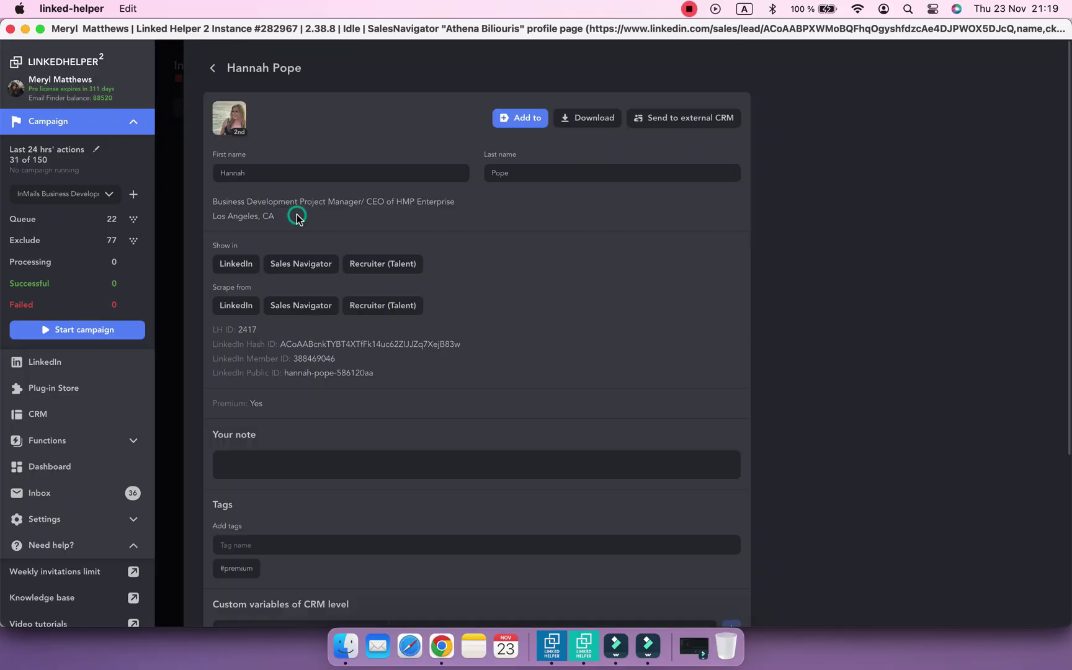
{"action": "left_click", "coordinate": [246, 268]}
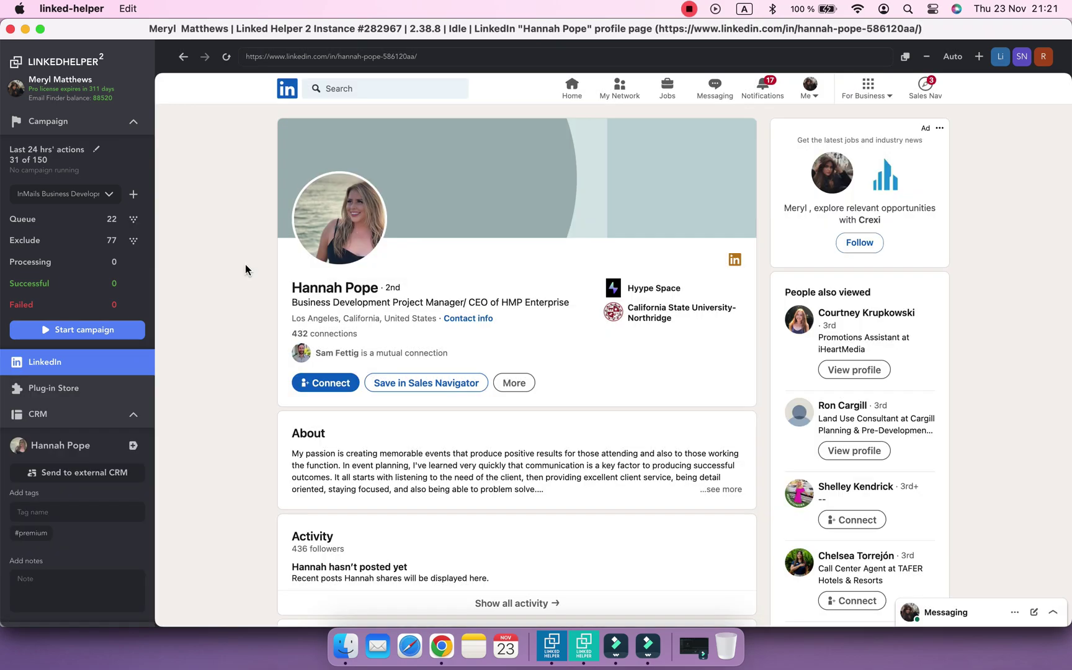
{"action": "left_click", "coordinate": [513, 379]}
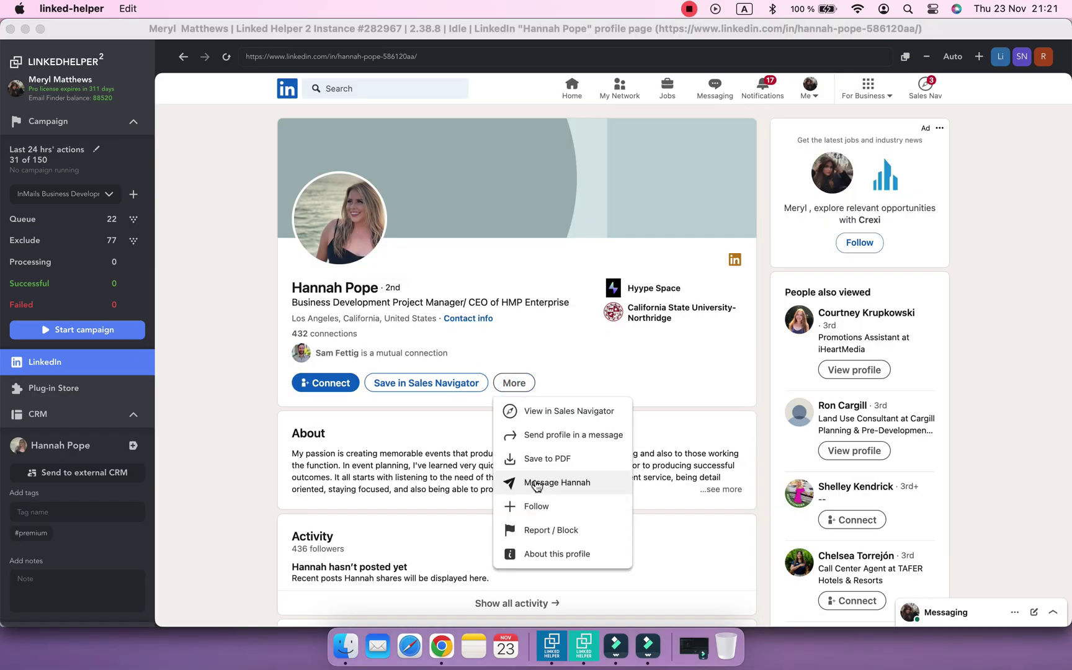
{"action": "left_click", "coordinate": [532, 485]}
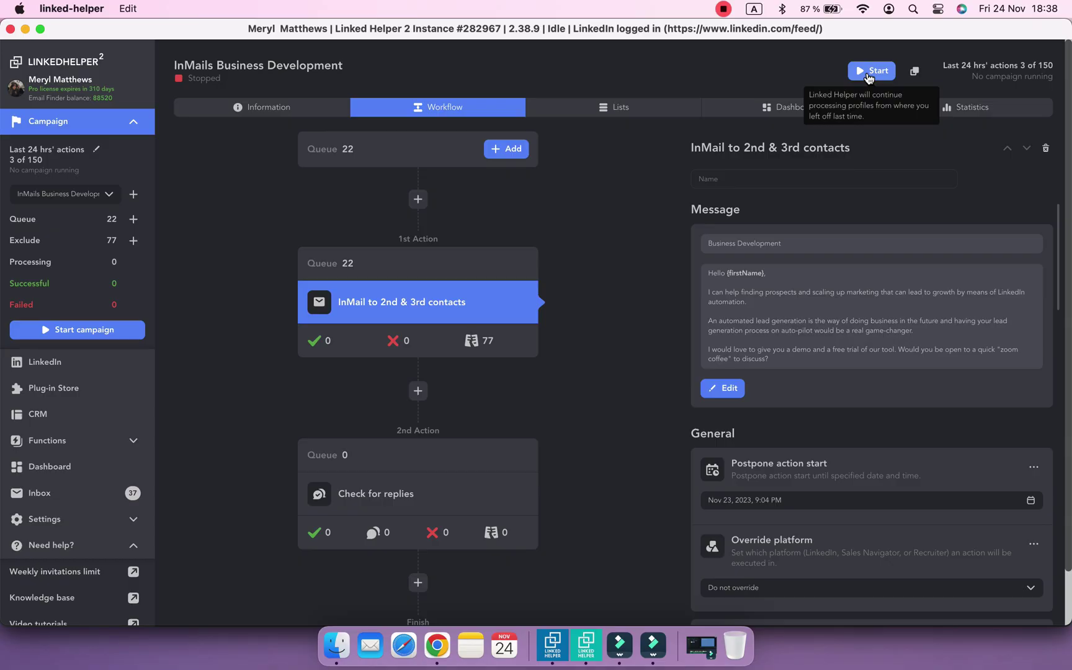
{"action": "left_click", "coordinate": [871, 73]}
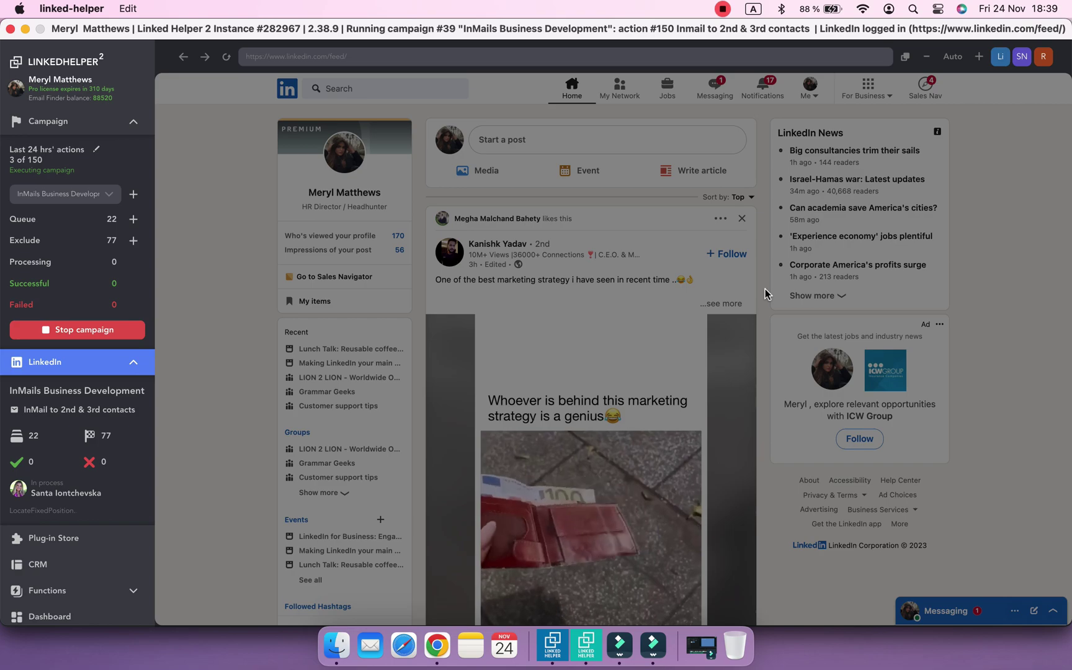